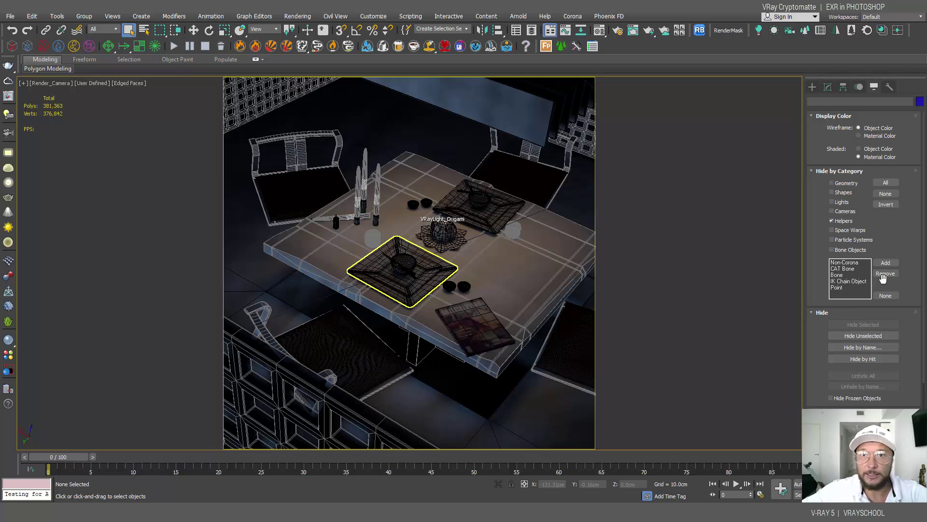
# - Switch the Render Setup renderer to V-Ray GPU 5
pyautogui.click(618, 32)
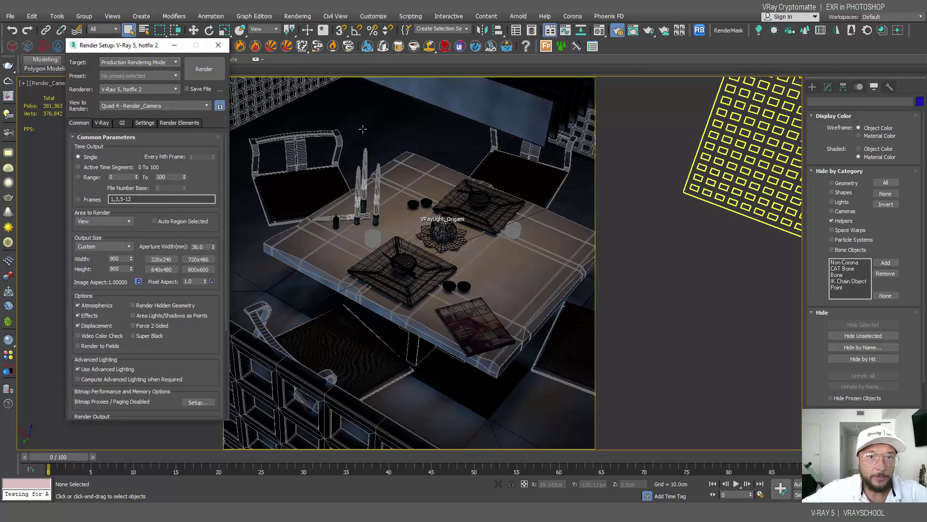
pyautogui.click(127, 91)
pyautogui.click(123, 143)
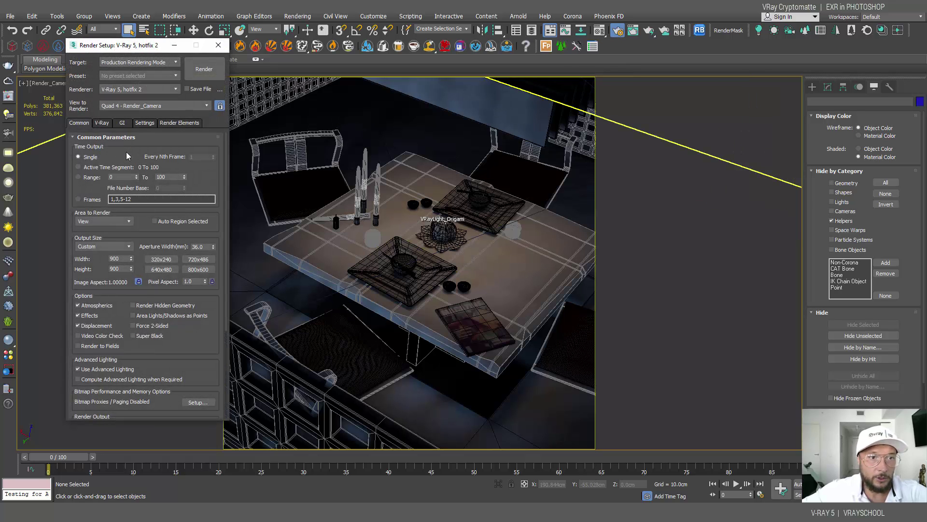
# - Set the V-Ray sampler to Bucket and check the GPU render devices on the Perf. tab
pyautogui.click(101, 123)
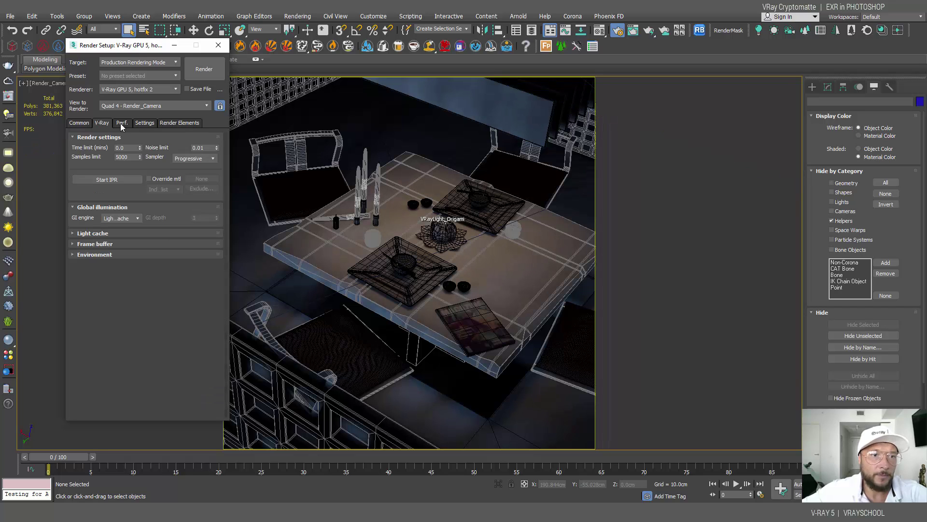
pyautogui.click(189, 159)
pyautogui.click(185, 167)
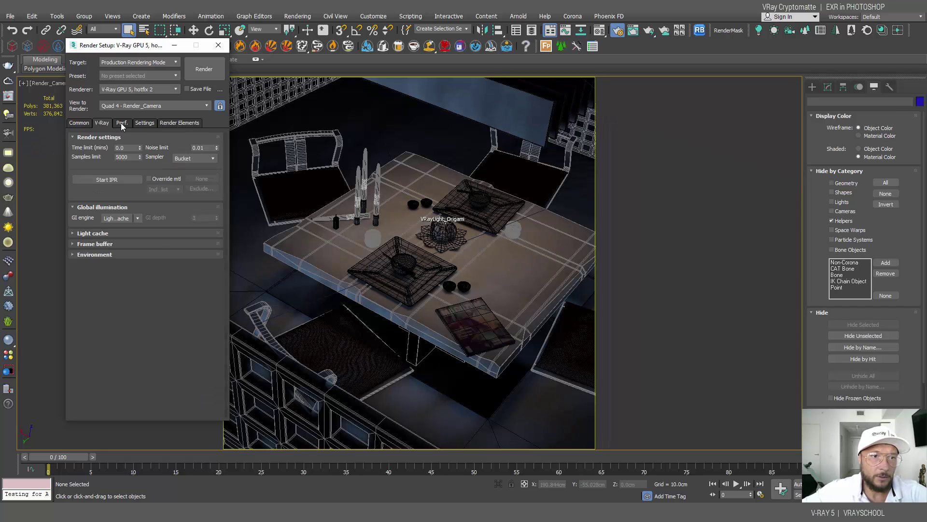
pyautogui.click(121, 124)
pyautogui.click(114, 241)
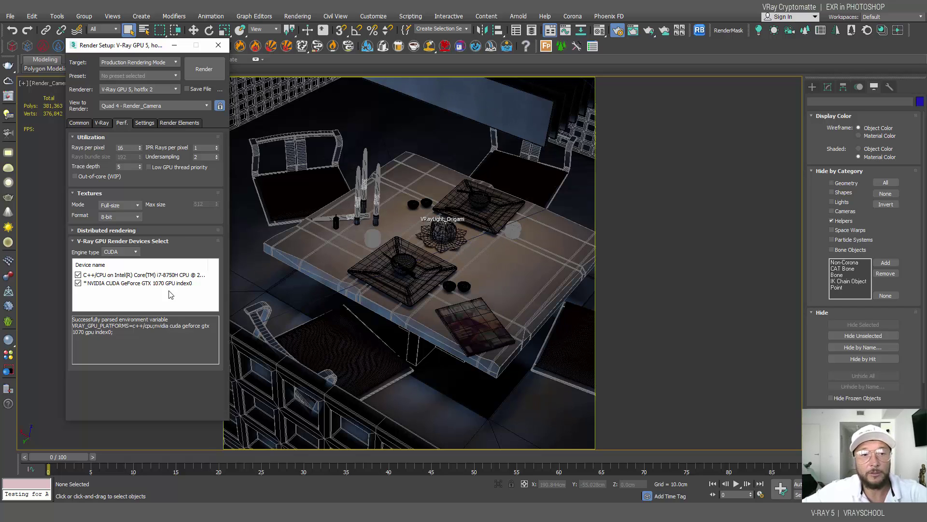
# - Add a VRayDenoiser render element
pyautogui.click(144, 123)
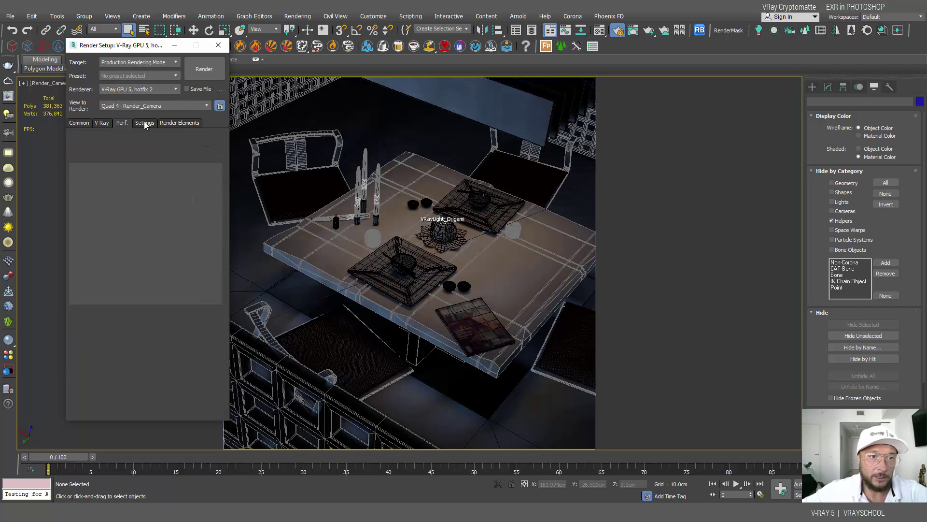
pyautogui.click(178, 124)
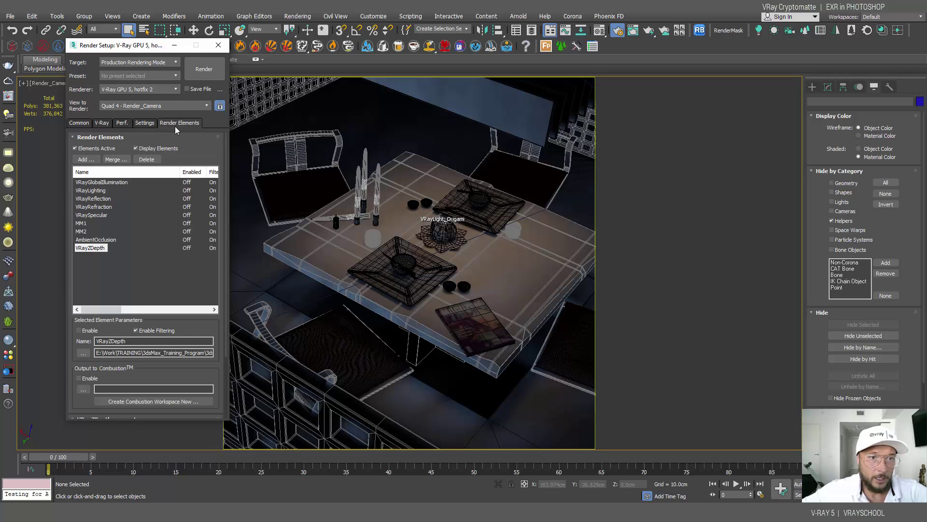
pyautogui.click(86, 159)
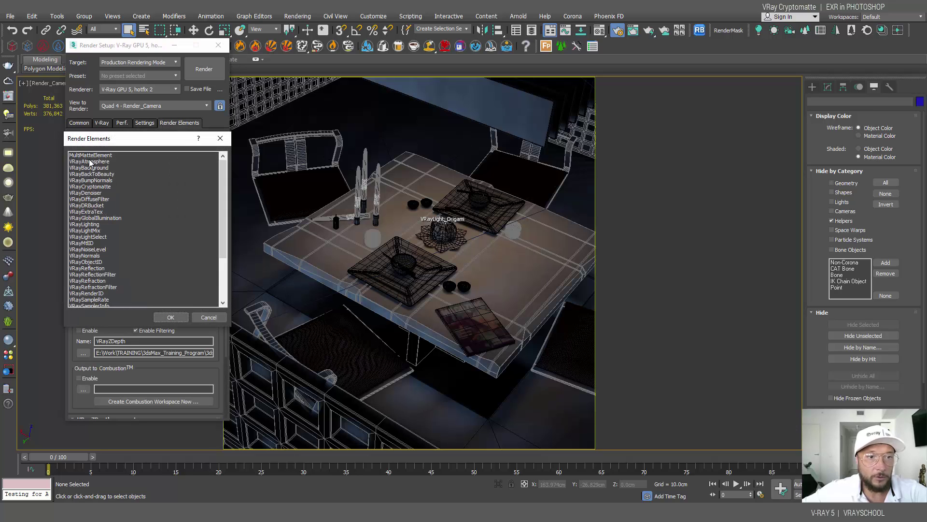
pyautogui.click(89, 193)
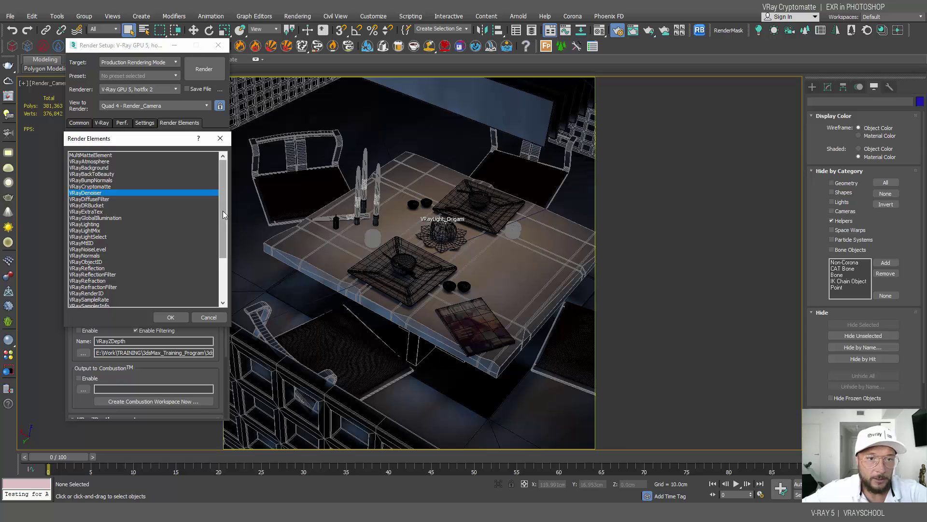
pyautogui.click(180, 317)
pyautogui.moveTo(225, 248); pyautogui.dragTo(218, 357)
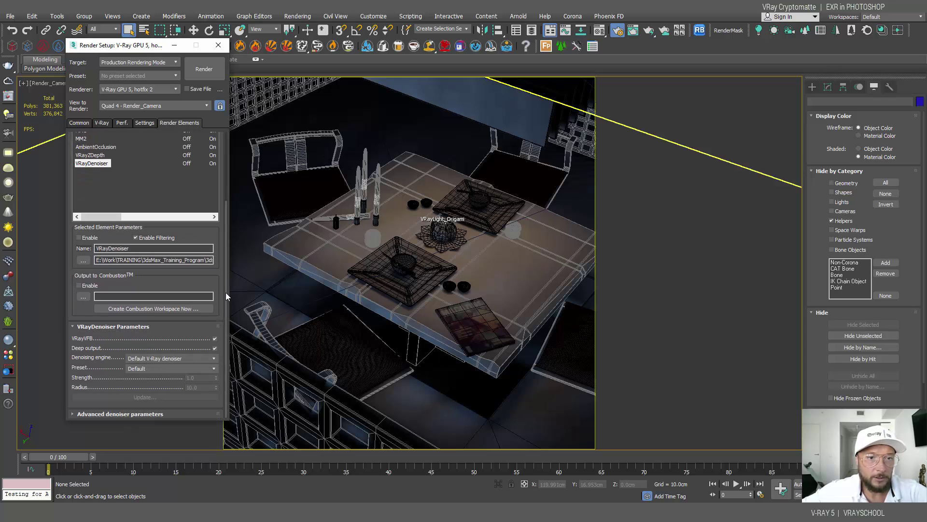
pyautogui.moveTo(226, 289); pyautogui.dragTo(225, 196)
# - Add a VRayCryptomatte render element with its ID type kept as Node name
pyautogui.click(83, 159)
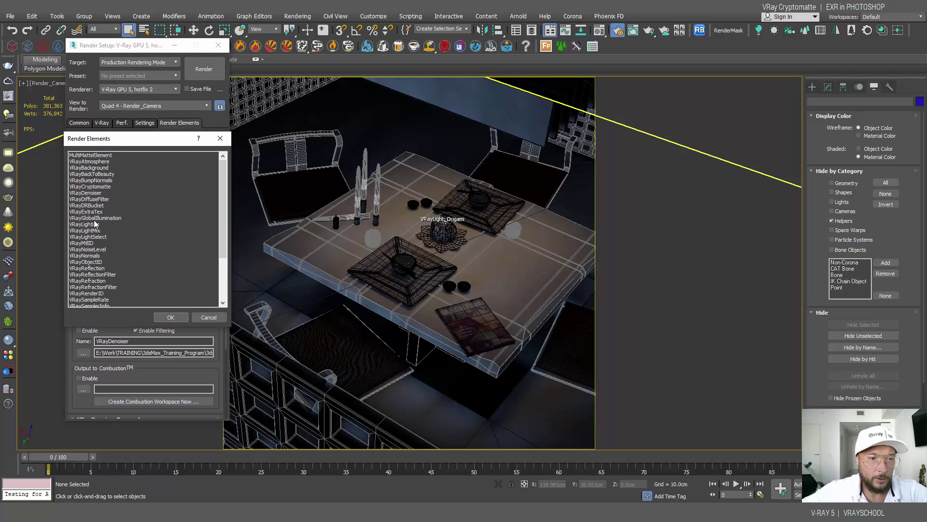
pyautogui.click(99, 188)
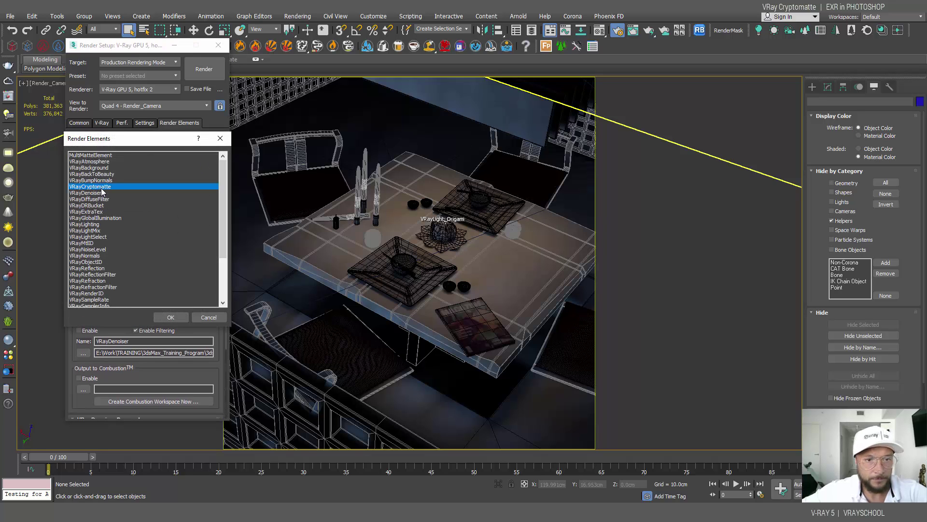
pyautogui.click(170, 317)
pyautogui.moveTo(225, 269); pyautogui.dragTo(224, 323)
pyautogui.click(149, 388)
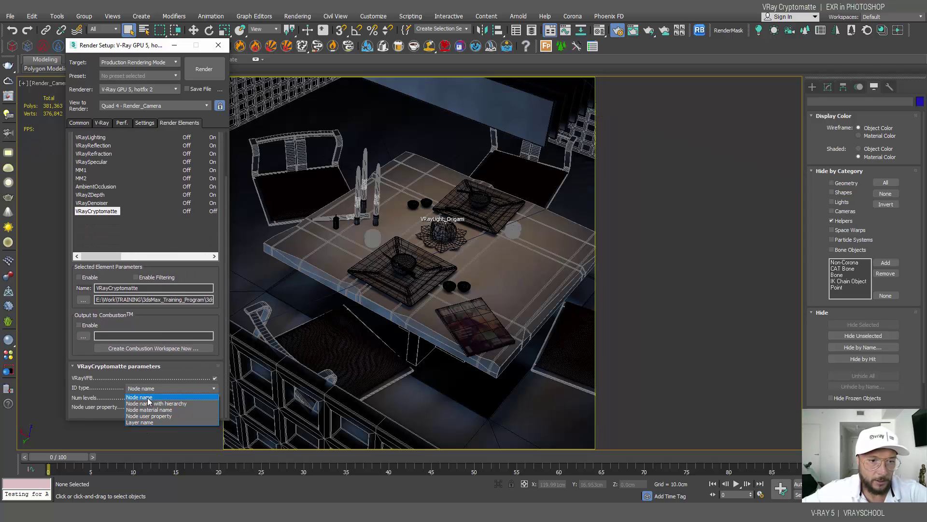
pyautogui.click(153, 398)
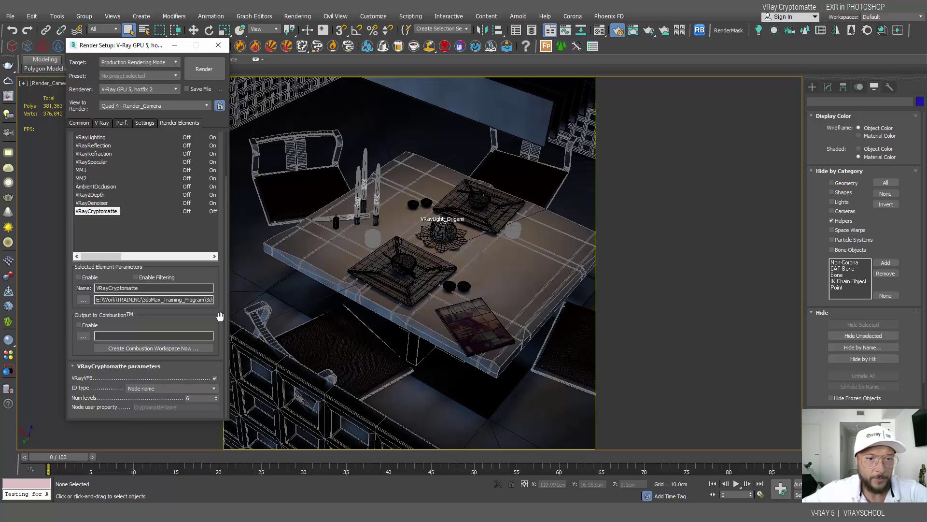
# - Return to the Common parameters and render the camera view with Shift+Q
pyautogui.scroll(3, 229, 271)
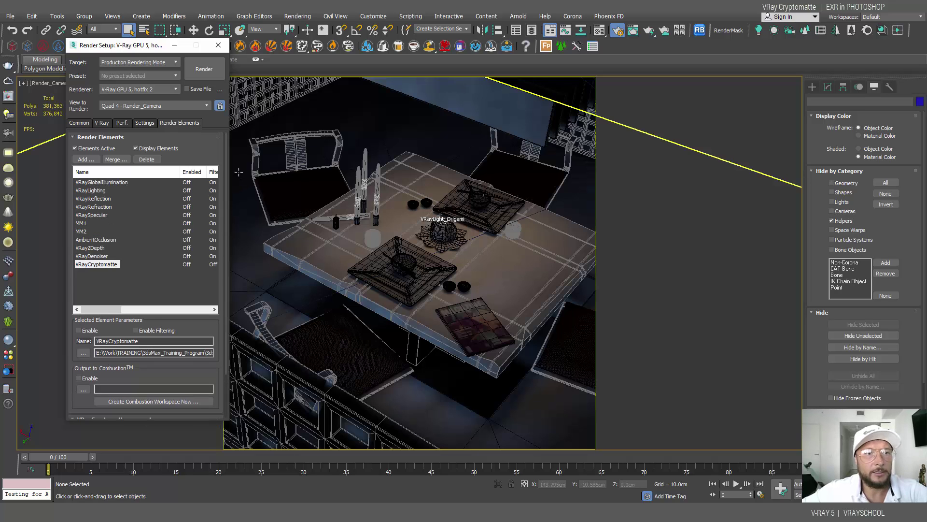
pyautogui.click(77, 124)
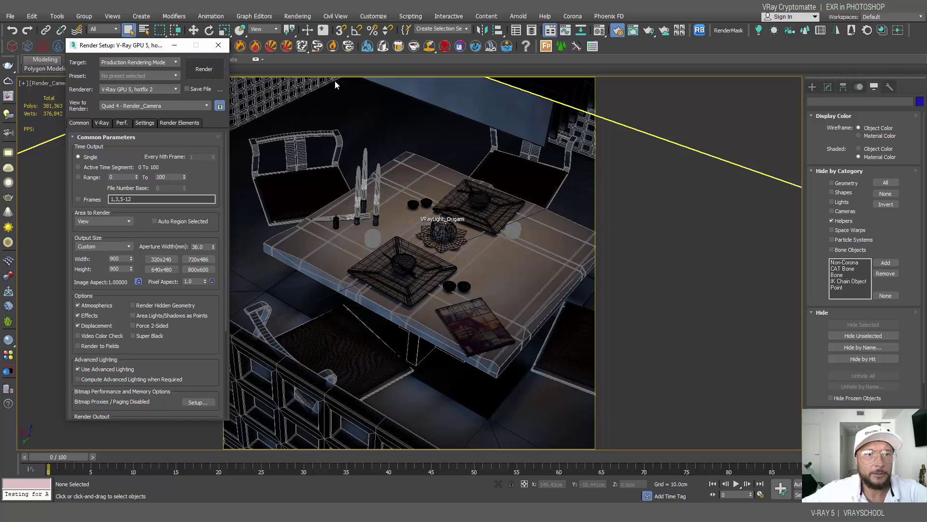
pyautogui.hotkey('shift', 'q')
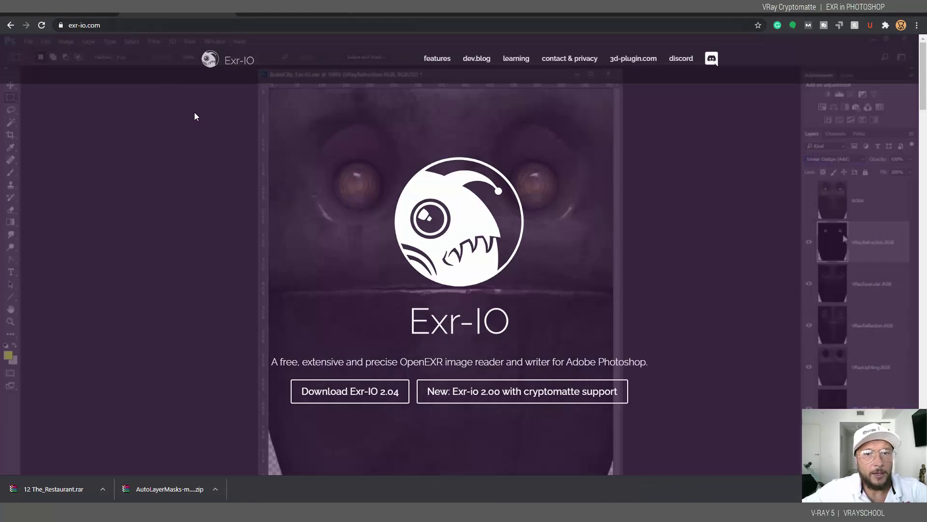
# - Download the Exr-IO 2.04 installer from exr-io.com
pyautogui.click(335, 398)
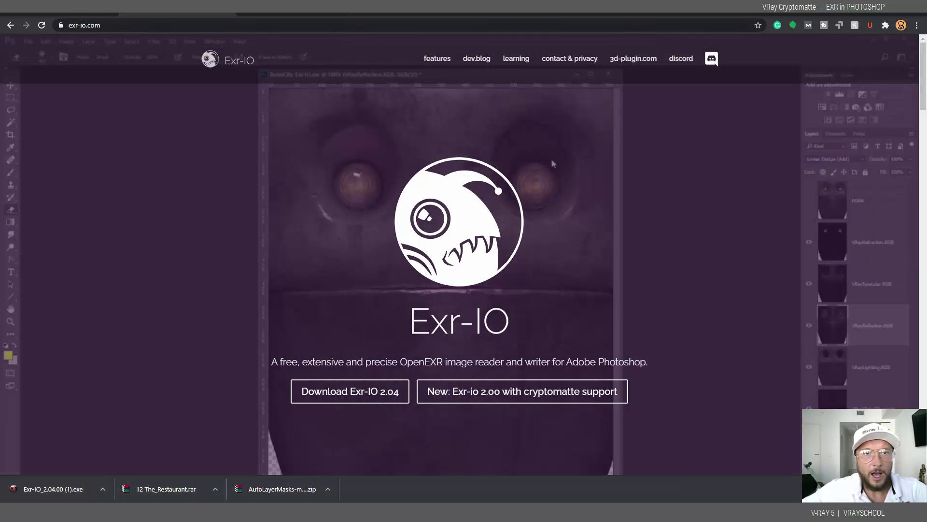
# - Download the AutoLayerMasks repository via Code > Download ZIP and show the ZIP in its folder
pyautogui.click(287, 10)
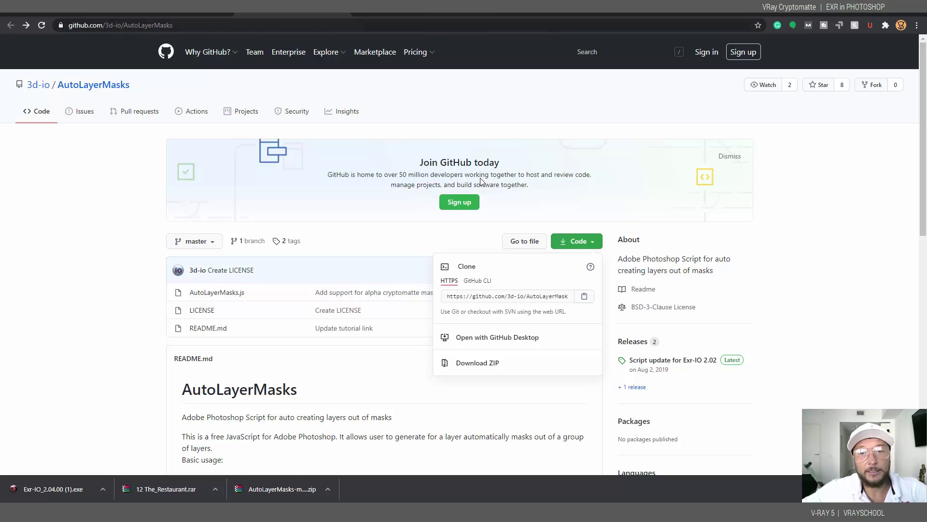
pyautogui.click(581, 240)
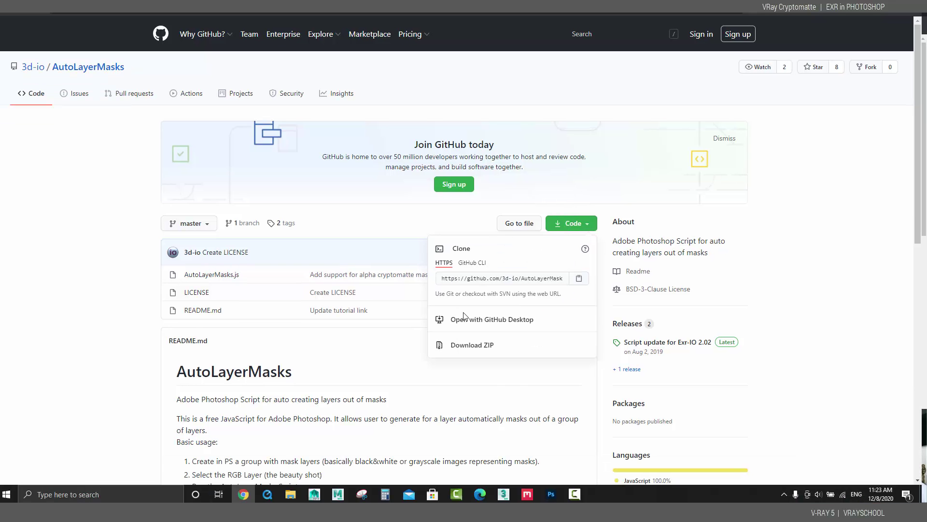
pyautogui.click(463, 348)
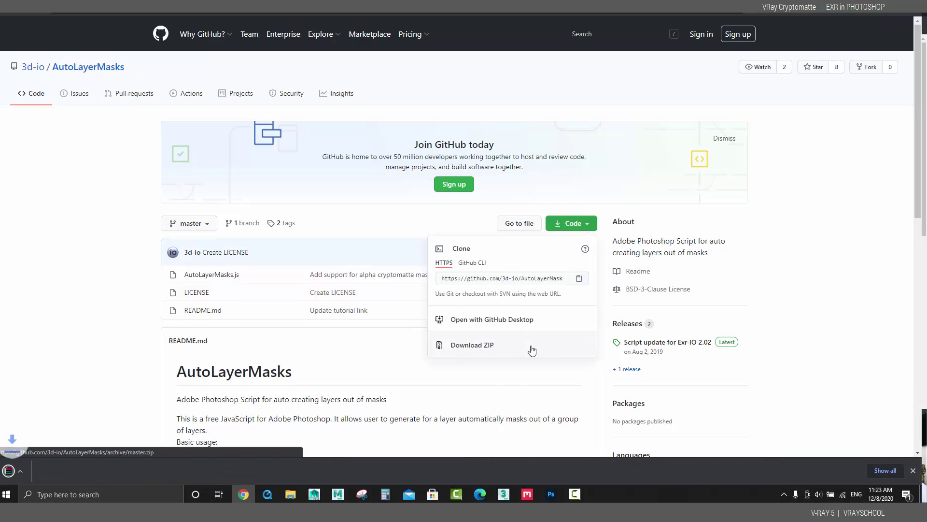
pyautogui.click(98, 471)
pyautogui.click(126, 438)
# - Extract the AutoLayerMasks ZIP and move AutoLayerMasks.js into Photoshop 2021's Presets\Scripts folder
pyautogui.rightClick(624, 106)
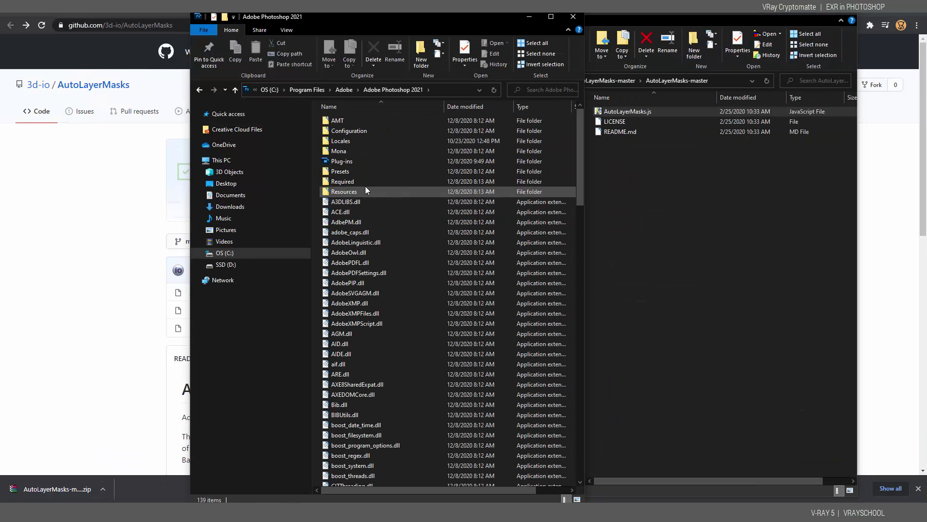
pyautogui.doubleClick(357, 171)
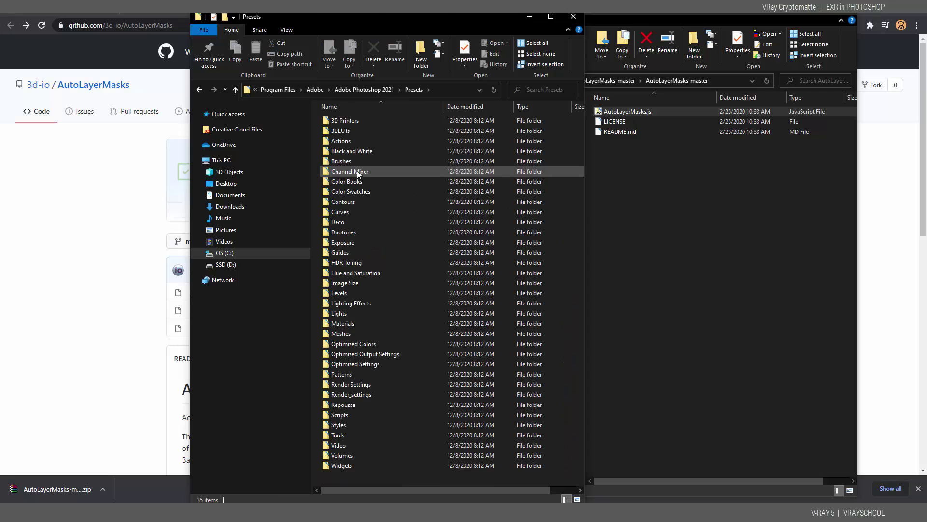
pyautogui.doubleClick(340, 414)
pyautogui.moveTo(627, 111); pyautogui.dragTo(402, 418)
pyautogui.click(202, 190)
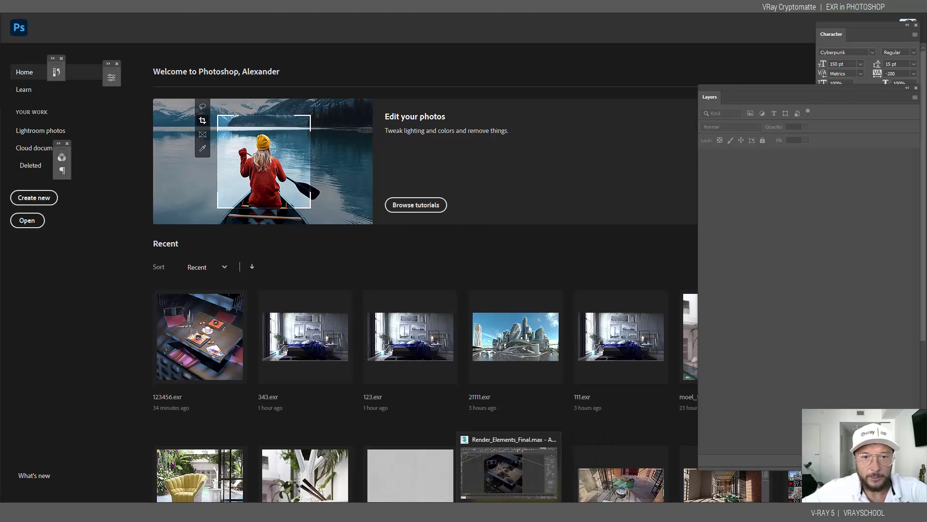
# - Return to the 3ds Max V-Ray Frame Buffer showing the finished, denoised dining table render
pyautogui.click(515, 468)
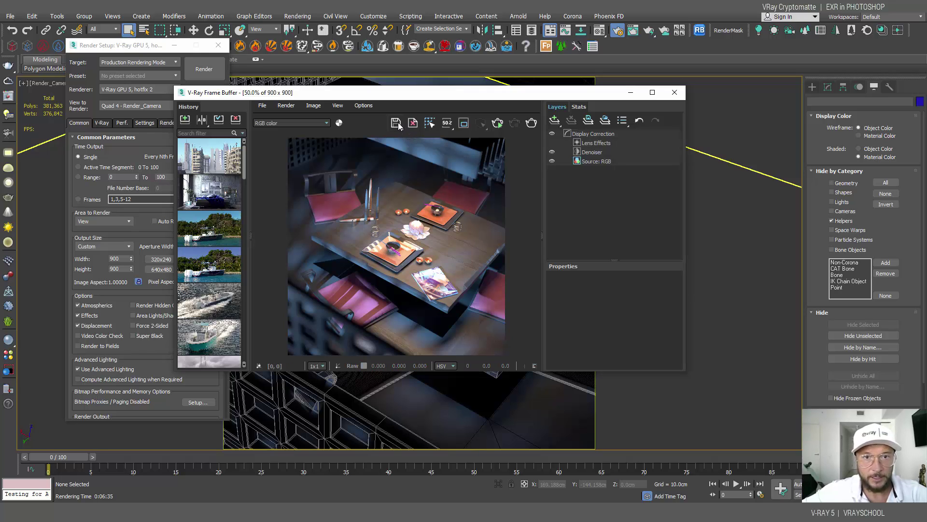
# - Save all image channels to a single OpenEXR file named 'kitchen' on the Desktop
pyautogui.click(397, 124)
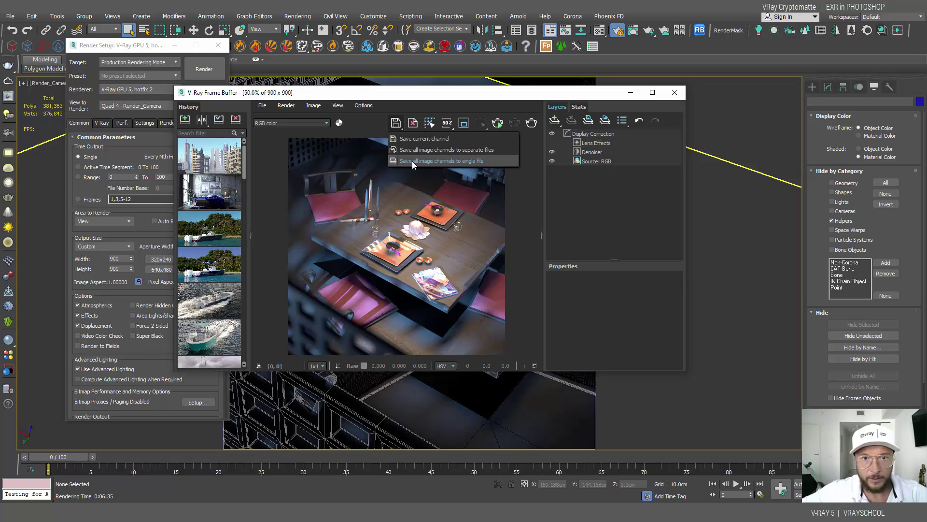
pyautogui.click(482, 160)
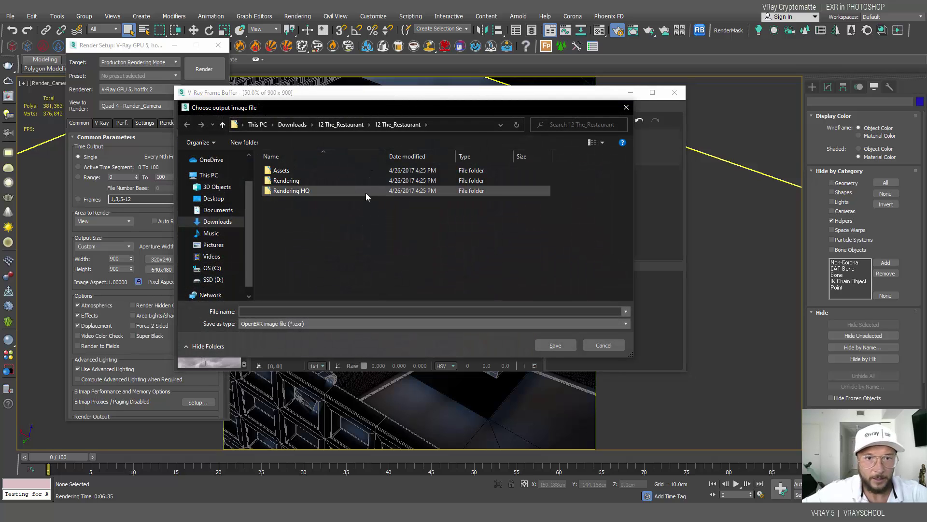
pyautogui.click(214, 199)
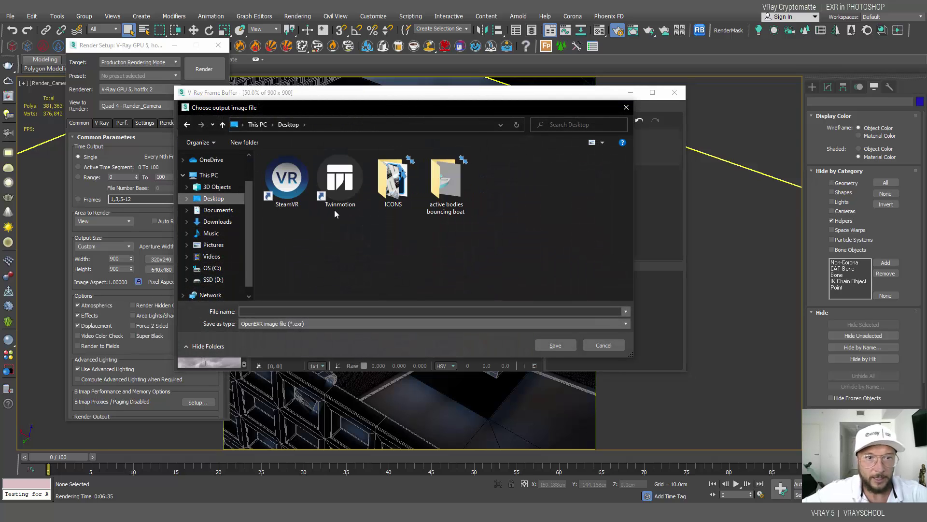
pyautogui.click(270, 311)
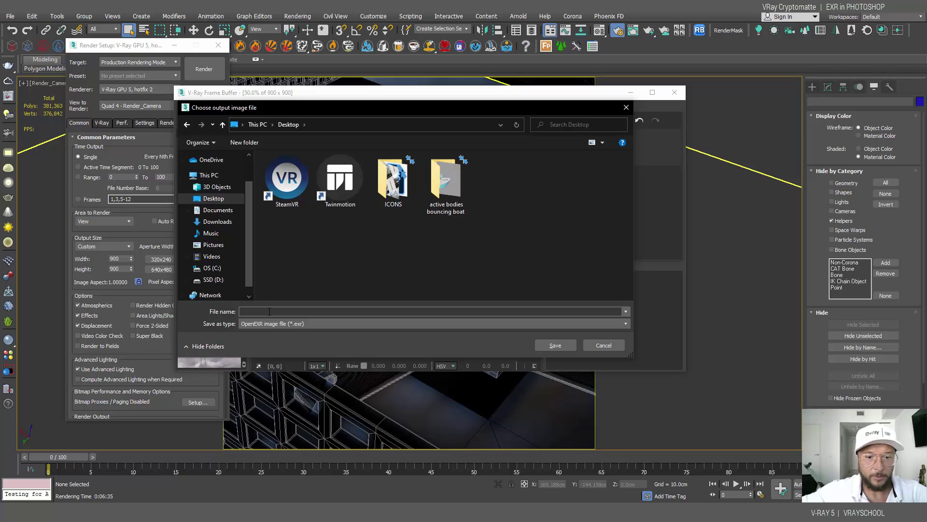
pyautogui.write('kitchen')
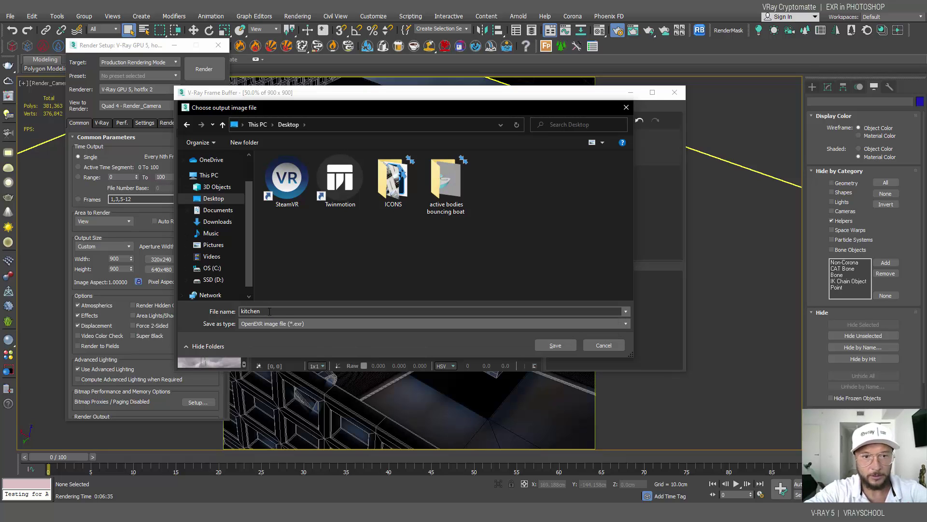
pyautogui.click(555, 345)
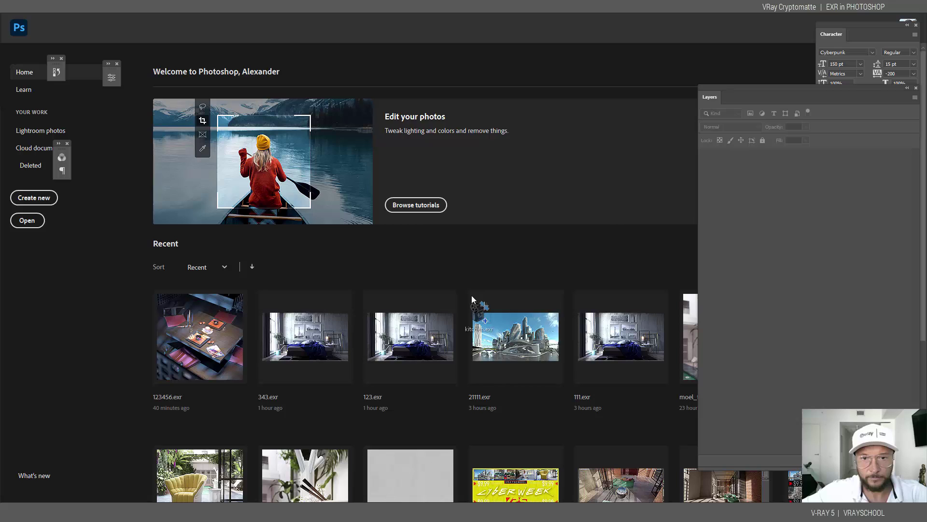
# - Open kitchen.exr in Photoshop with Split alpha, Cryptomatte Masks and Colorize ID layers enabled
pyautogui.moveTo(472, 300); pyautogui.dragTo(464, 264)
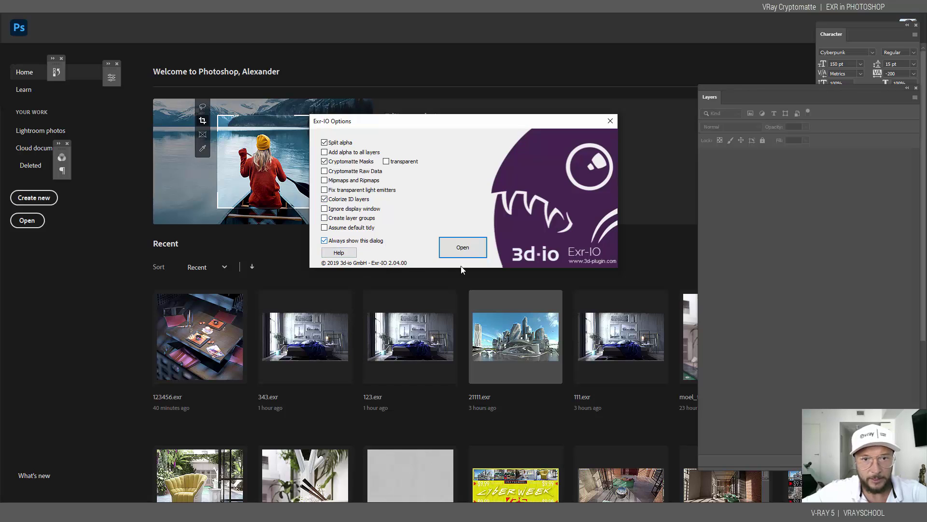
pyautogui.click(472, 249)
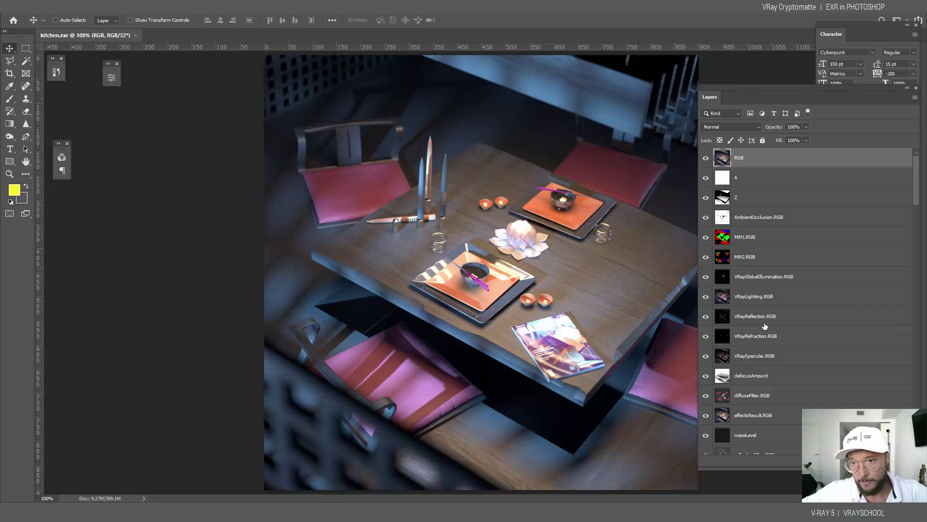
# - Scroll through the kitchen.exr layer stack and inspect the A alpha layer
pyautogui.scroll(-4, 766, 424)
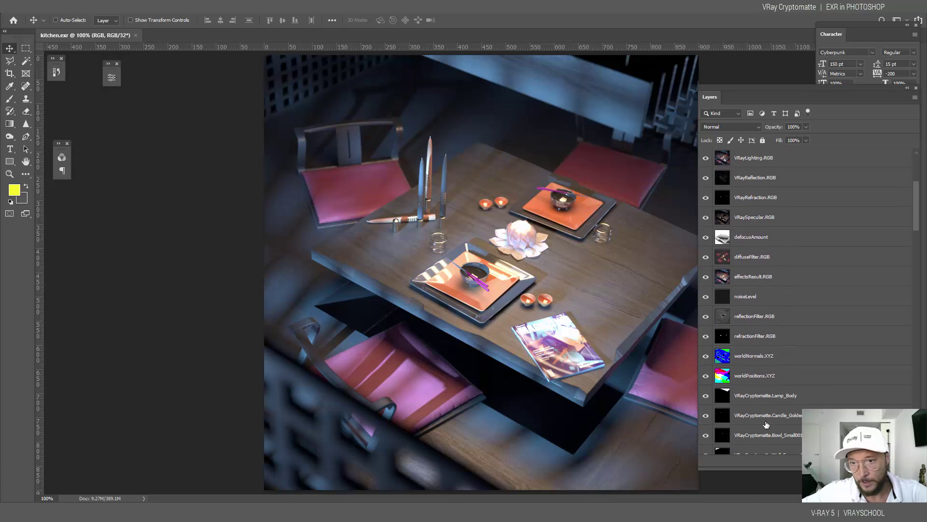
pyautogui.scroll(-5, 766, 420)
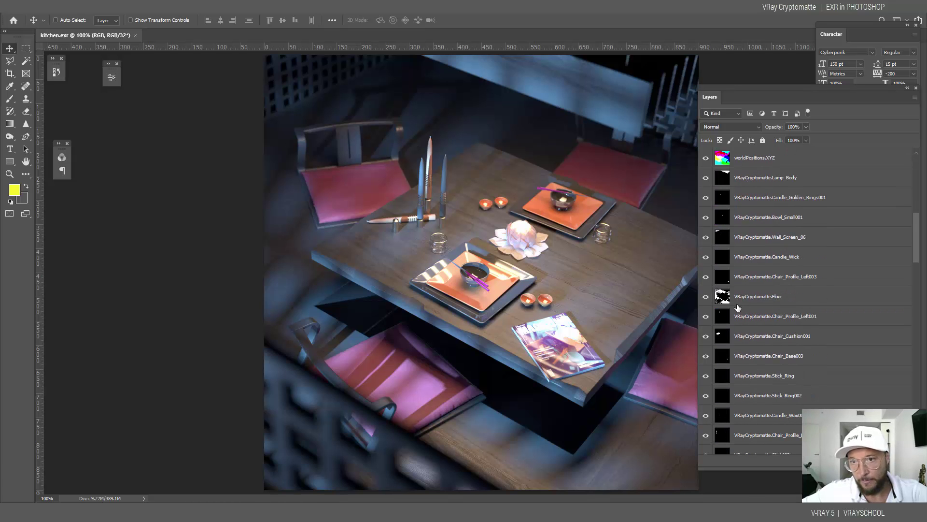
pyautogui.scroll(-6, 741, 411)
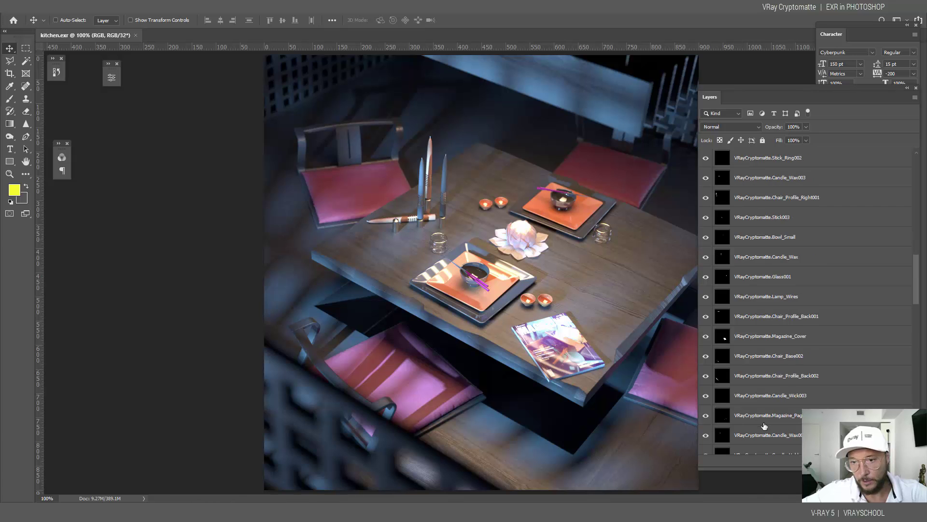
pyautogui.scroll(-6, 764, 425)
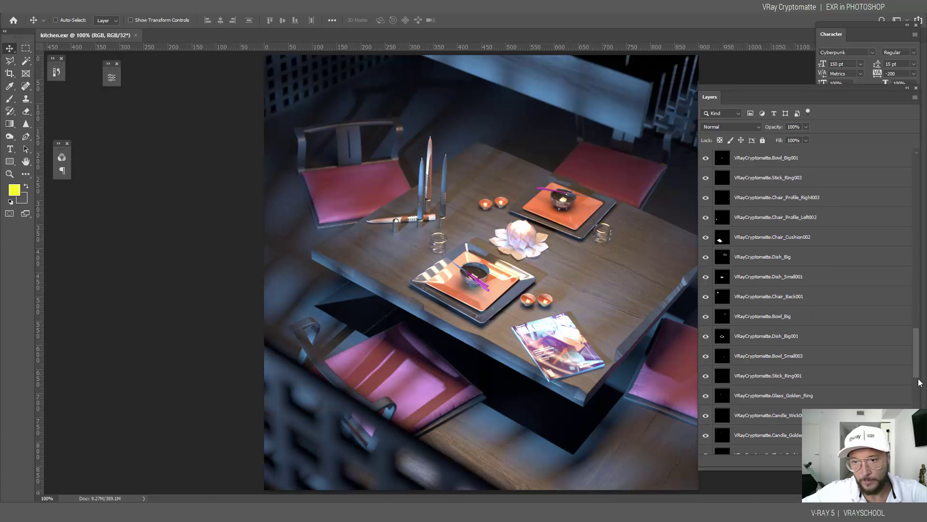
pyautogui.moveTo(916, 374); pyautogui.dragTo(911, 160)
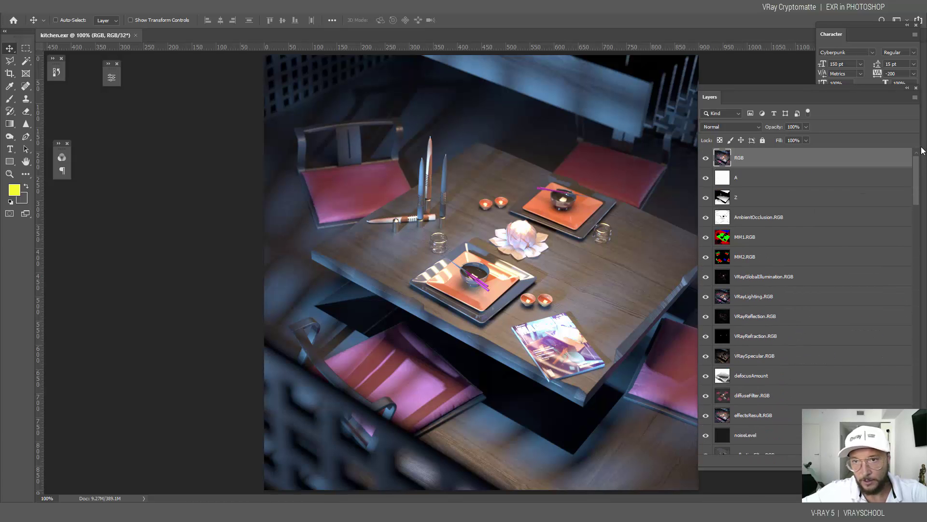
pyautogui.click(748, 180)
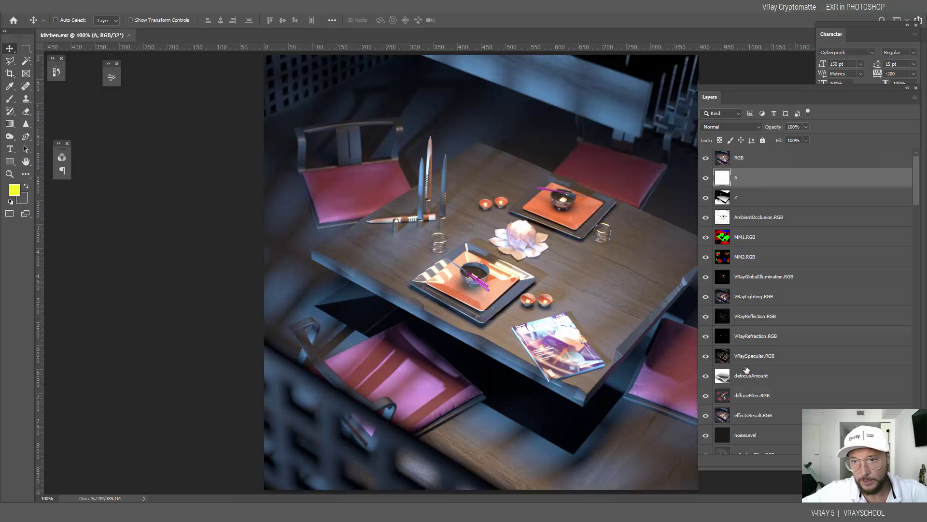
pyautogui.scroll(-2, 745, 371)
pyautogui.scroll(-2, 745, 372)
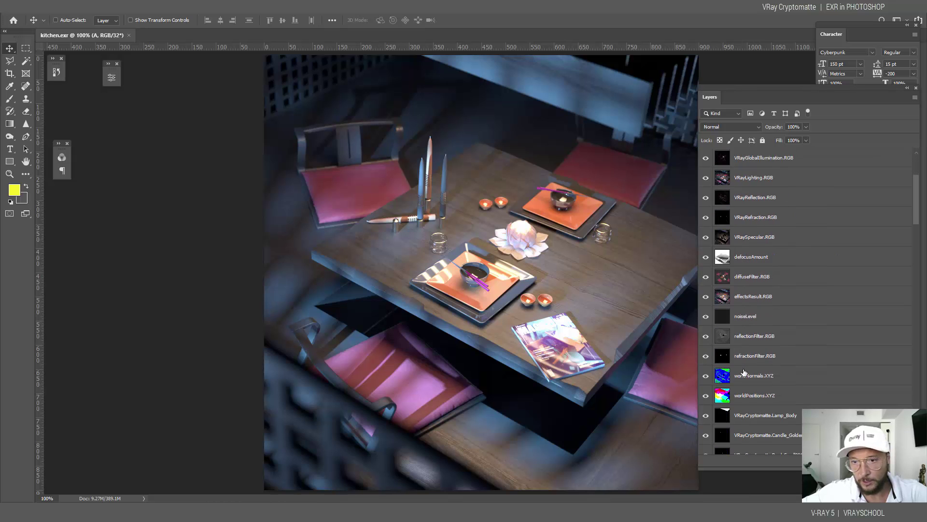
# - Group the render pass layers down to worldPositions.XYZ into a group named 'passes'
pyautogui.keyDown('shift'); pyautogui.click(771, 395); pyautogui.keyUp('shift')
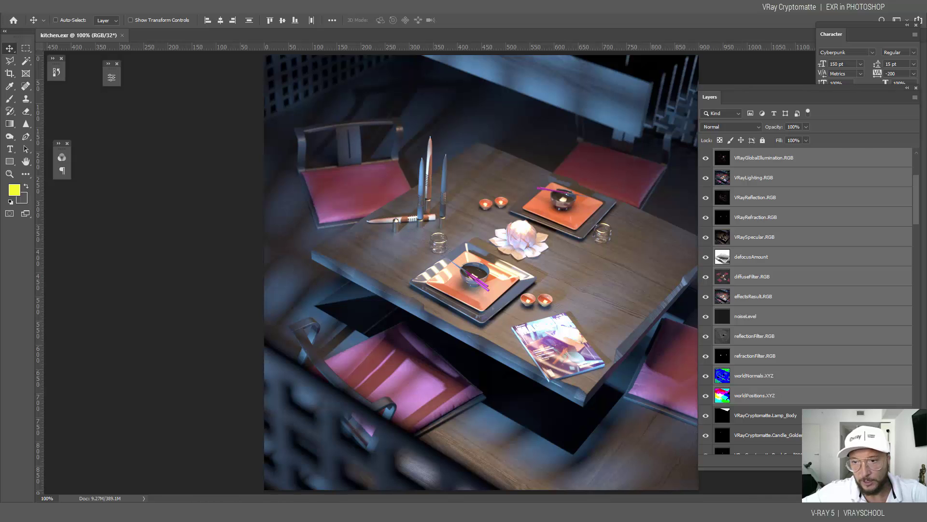
pyautogui.hotkey('ctrl', 'g')
pyautogui.doubleClick(744, 154)
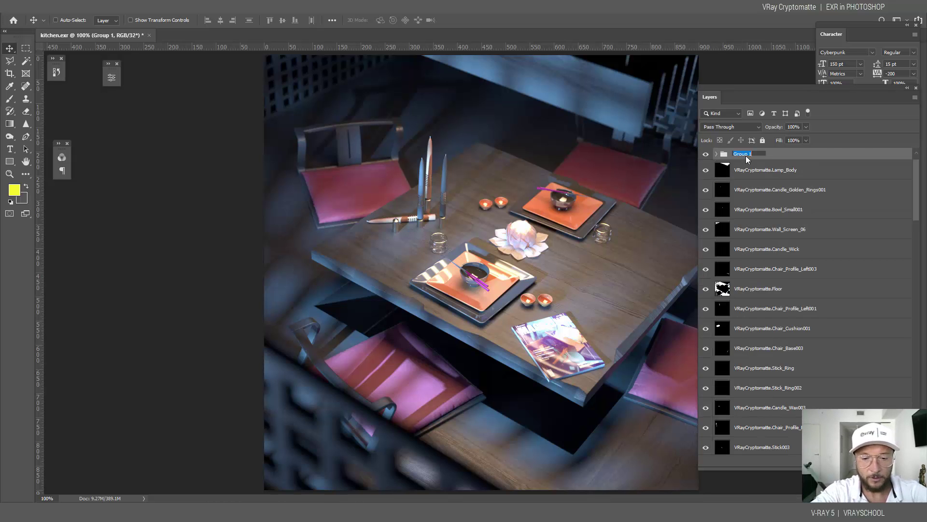
pyautogui.write('passes')
pyautogui.press('Return')
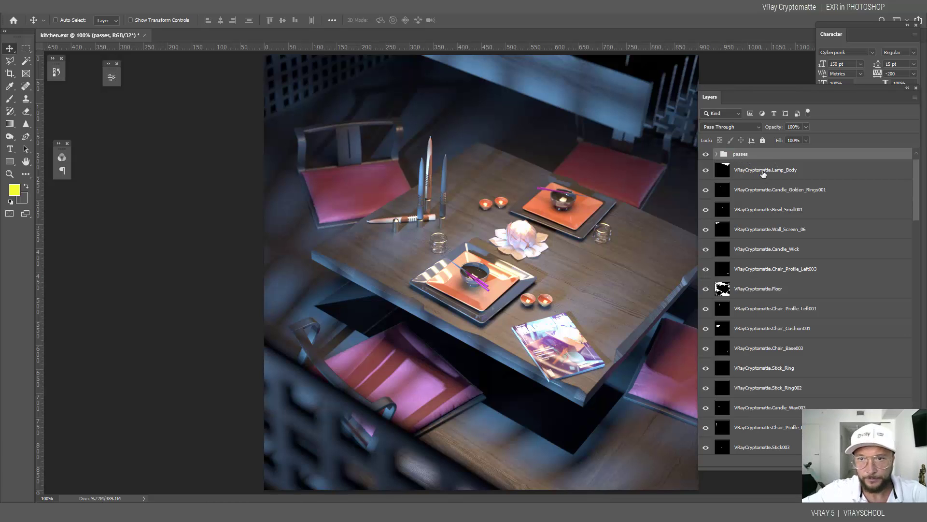
# - Group the cryptomatte layers from Lamp_Body onward into 'masks', then select it with the RGB layer
pyautogui.click(763, 173)
pyautogui.scroll(-10, 775, 309)
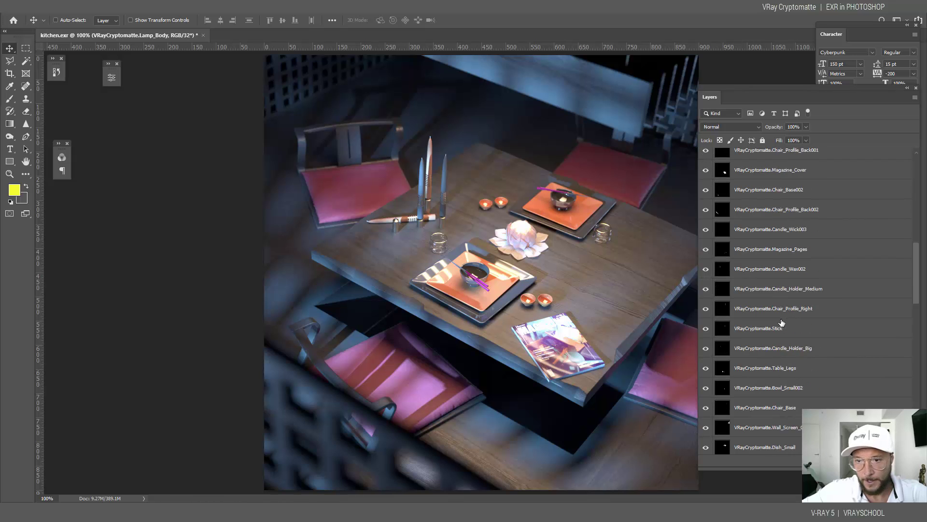
pyautogui.scroll(-10, 778, 321)
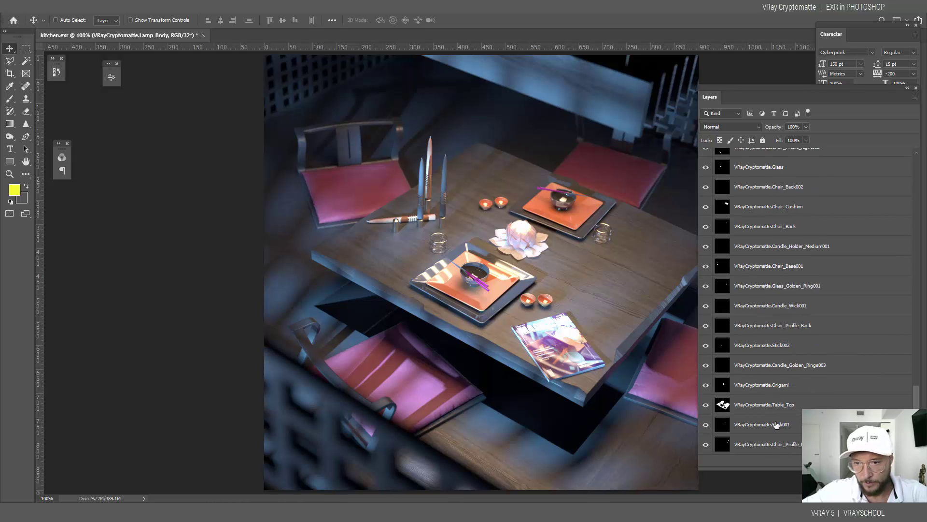
pyautogui.keyDown('shift'); pyautogui.click(771, 445); pyautogui.keyUp('shift')
pyautogui.hotkey('ctrl', 'g')
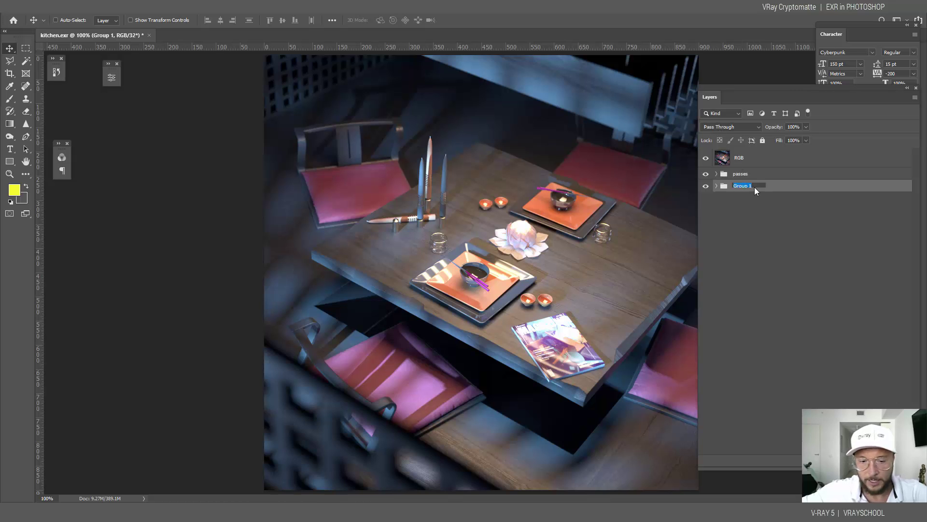
pyautogui.write('m')
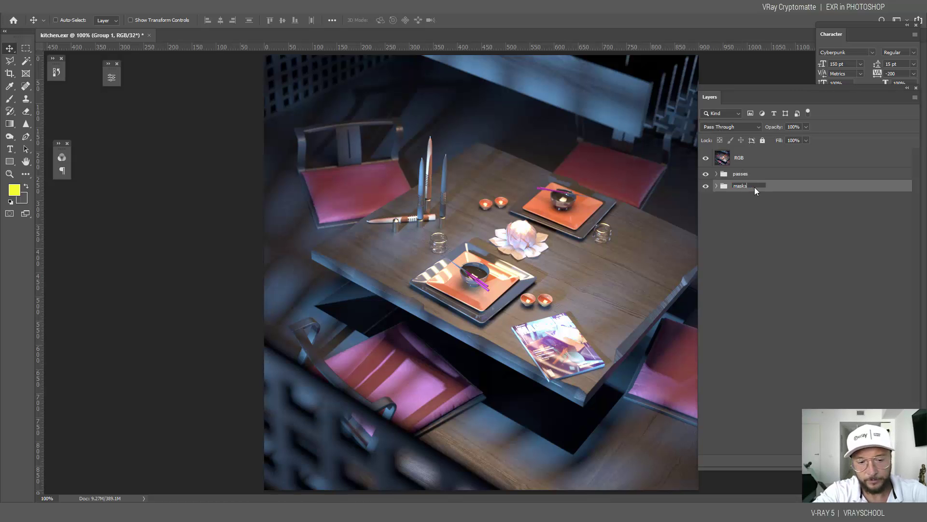
pyautogui.write('asks')
pyautogui.click(755, 224)
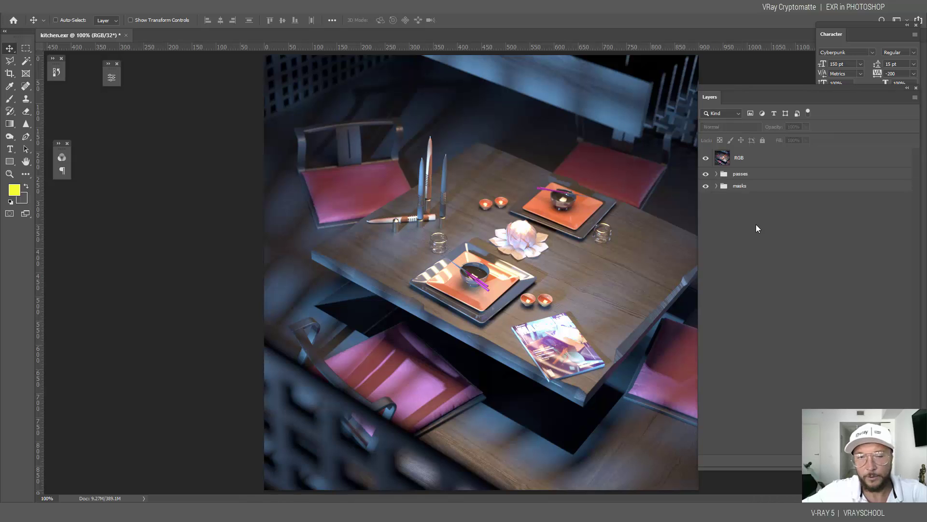
pyautogui.click(749, 190)
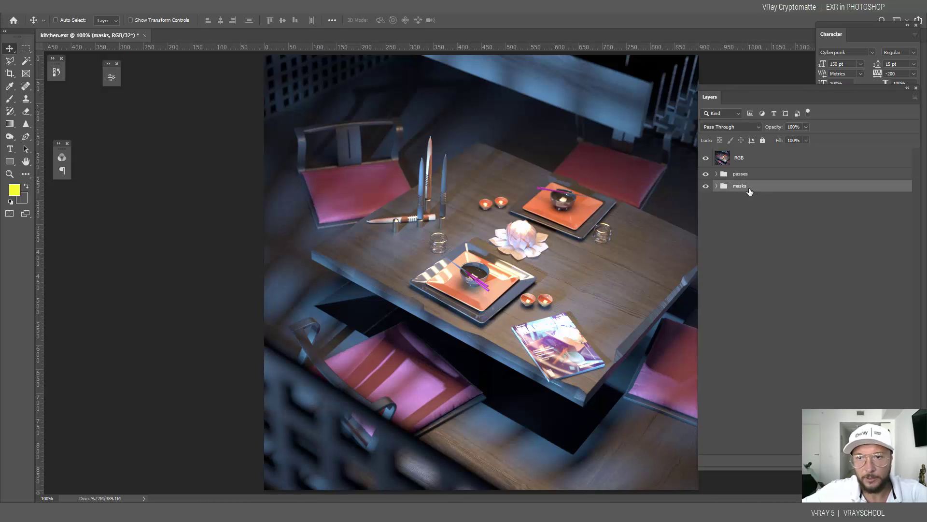
pyautogui.keyDown('ctrl'); pyautogui.click(746, 162); pyautogui.keyUp('ctrl')
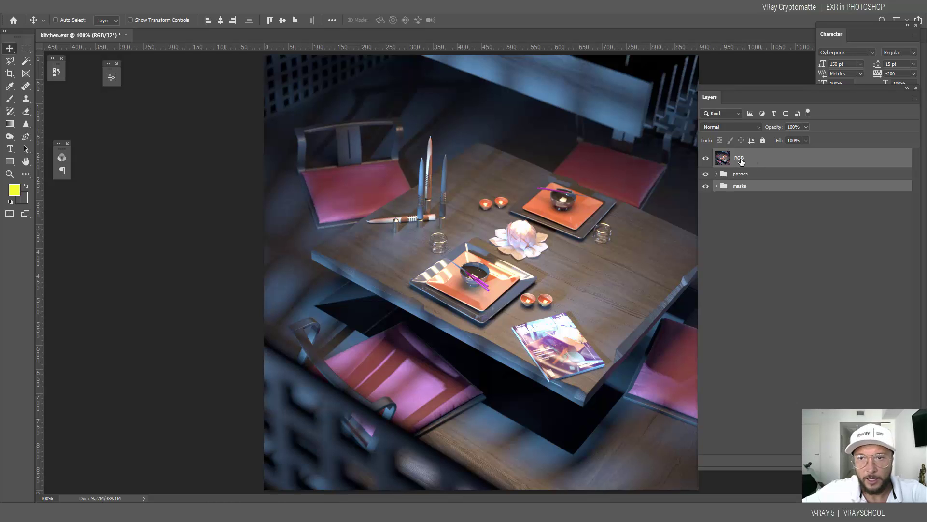
# - Run File > Scripts > AutoLayerMasks to create a masked RGB layer for each cryptomatte ID
pyautogui.click(23, 11)
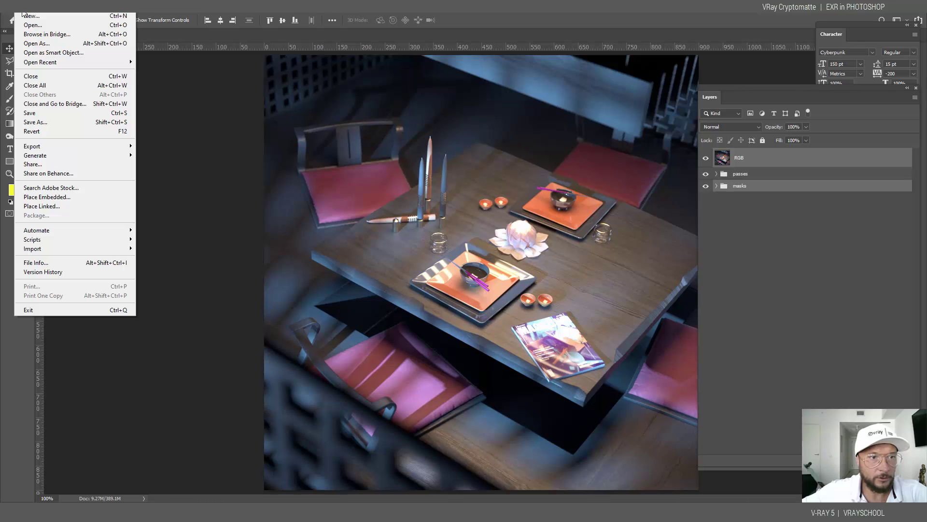
pyautogui.moveTo(116, 242)
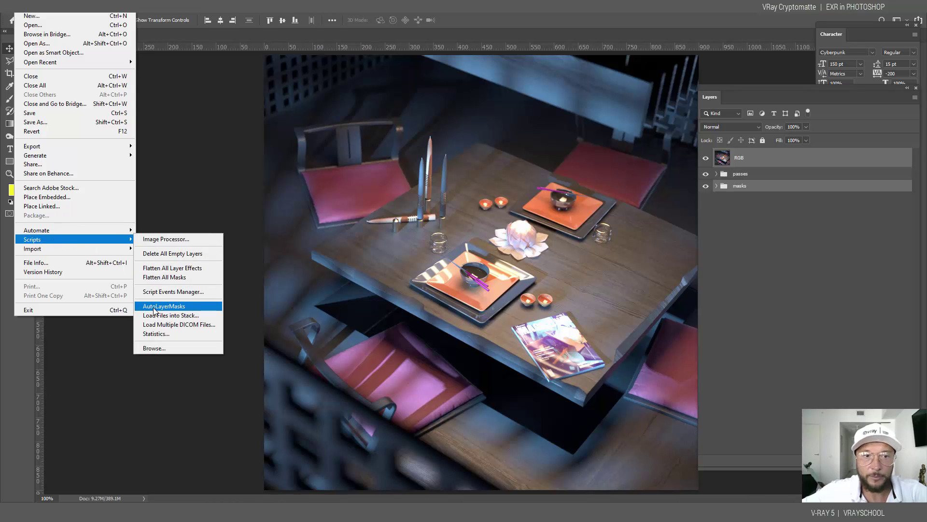
pyautogui.click(172, 306)
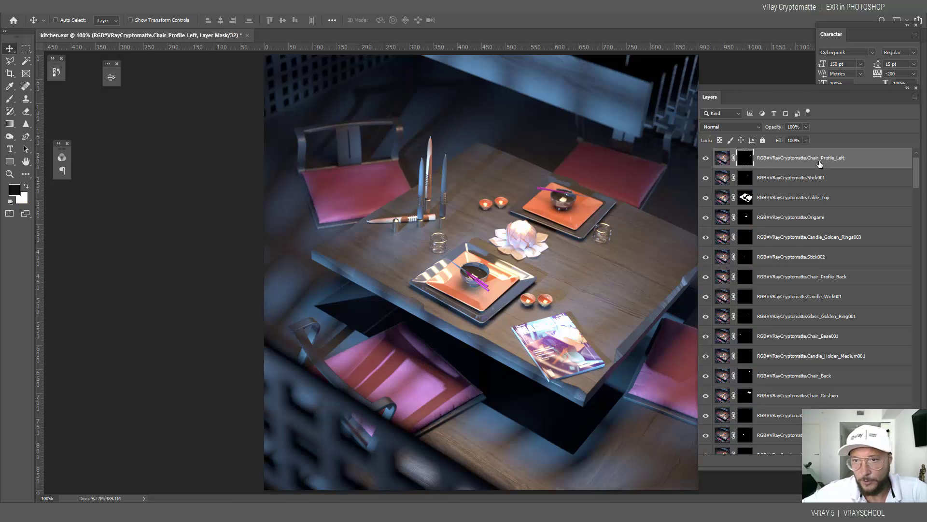
# - Toggle the RGB render off and on, then preview the chair profile, table top and stick masks as selections
pyautogui.moveTo(923, 173); pyautogui.dragTo(900, 129)
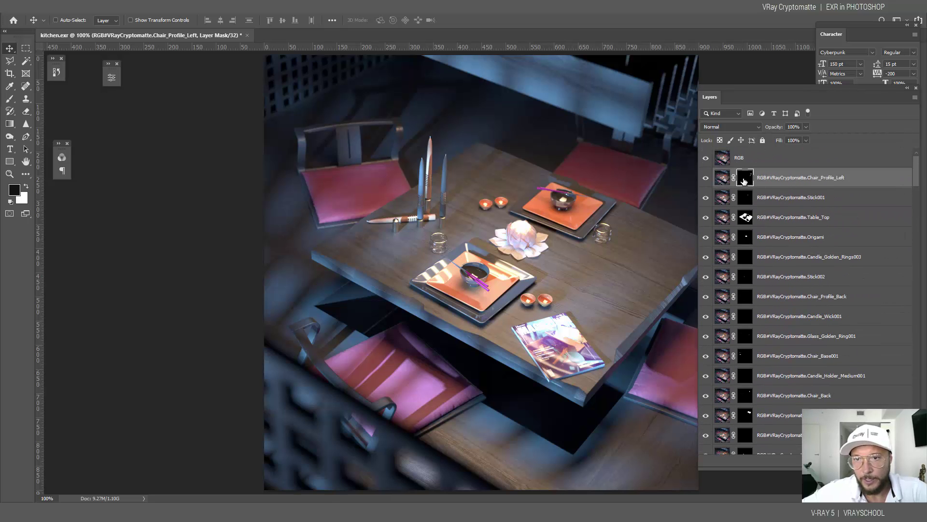
pyautogui.click(705, 158)
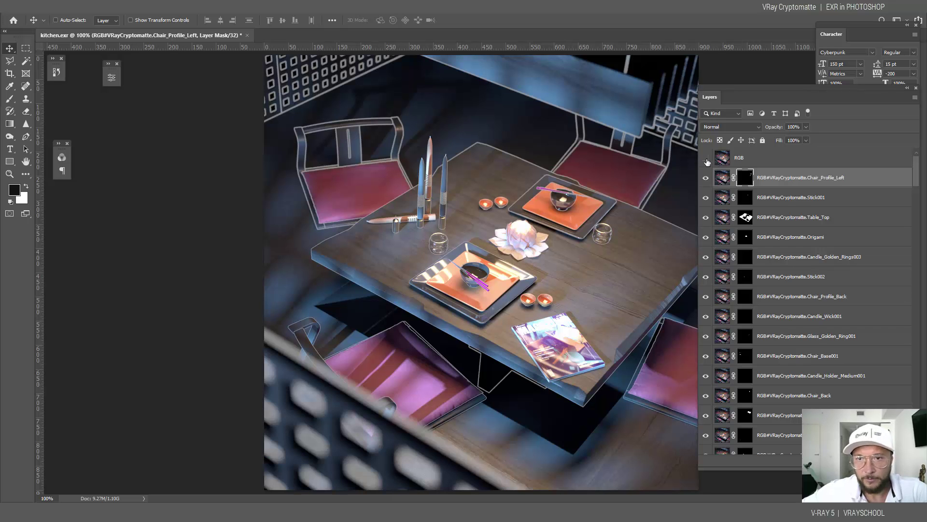
pyautogui.click(705, 158)
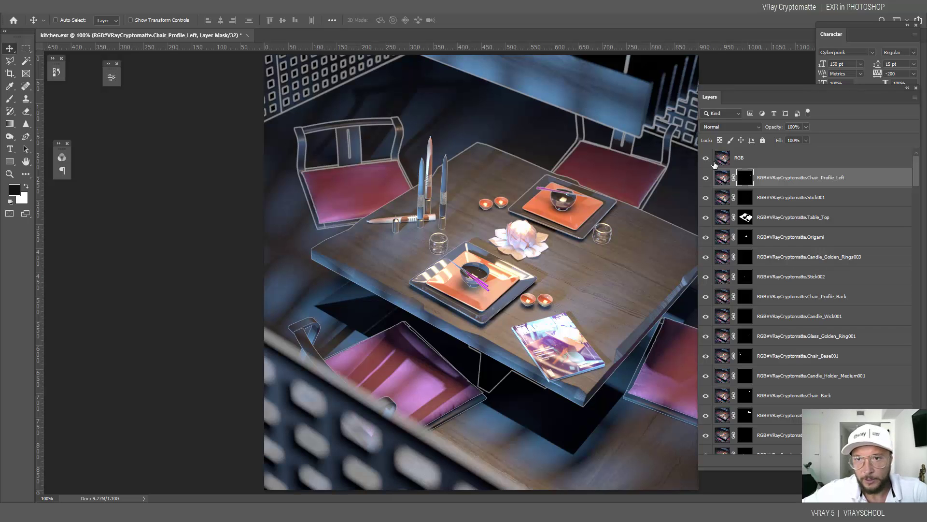
pyautogui.keyDown('ctrl'); pyautogui.click(749, 181); pyautogui.keyUp('ctrl')
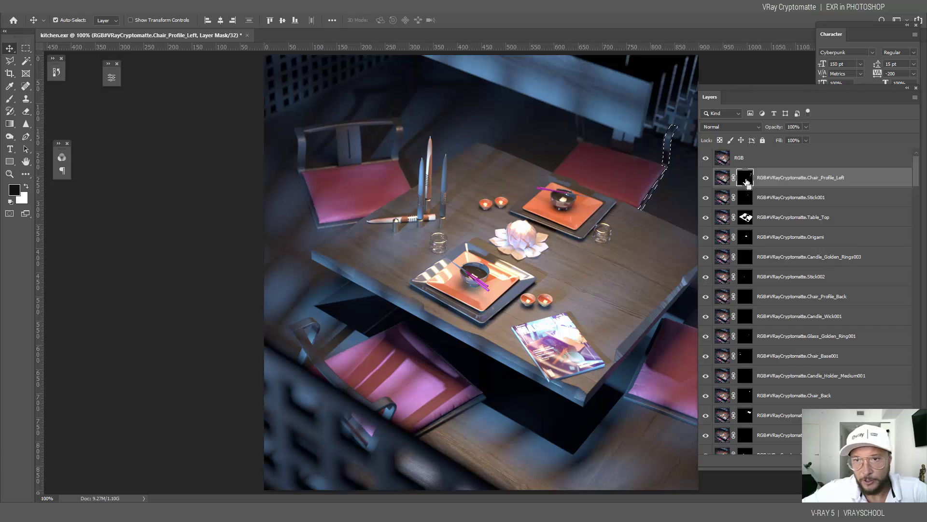
pyautogui.keyDown('ctrl'); pyautogui.click(746, 218); pyautogui.keyUp('ctrl')
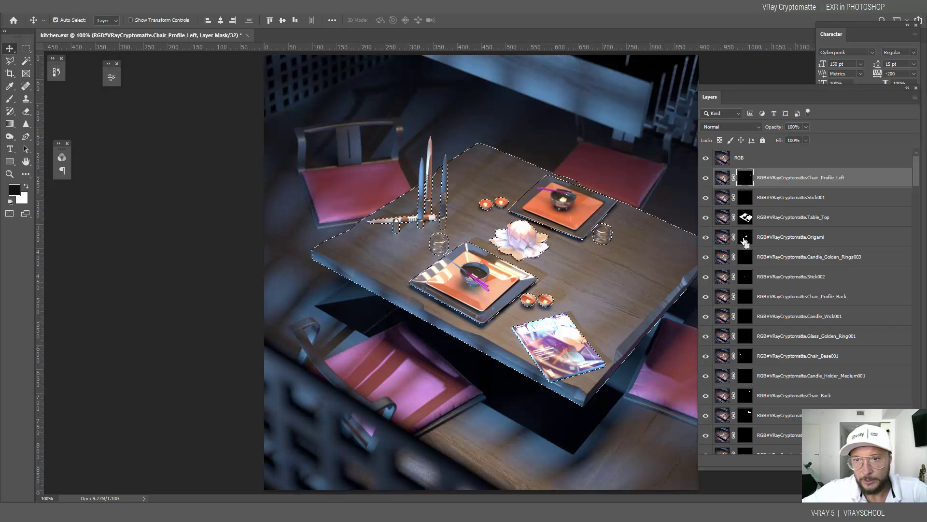
pyautogui.keyDown('ctrl'); pyautogui.click(745, 276); pyautogui.keyUp('ctrl')
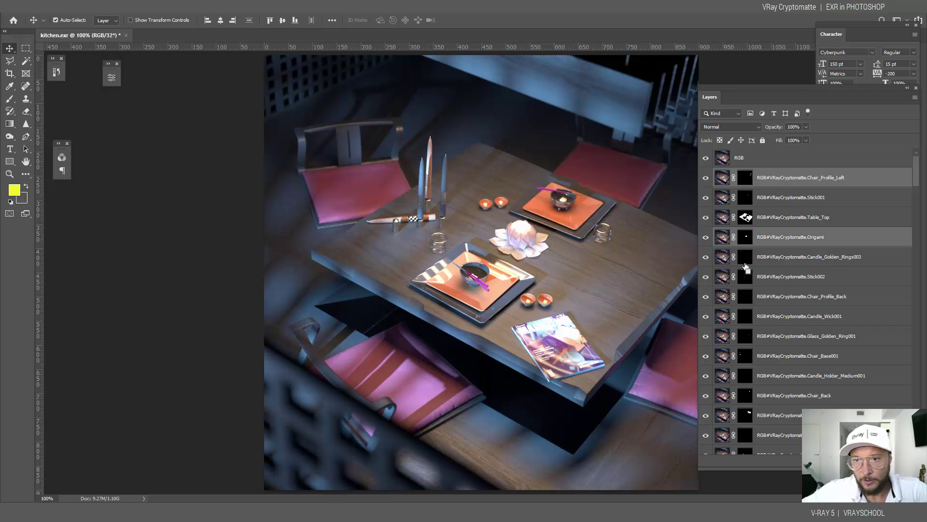
# - Deselect and drag the Table_Top layer above the RGB render in the Layers panel
pyautogui.click(779, 277)
pyautogui.hotkey('ctrl', 'd')
pyautogui.doubleClick(745, 218)
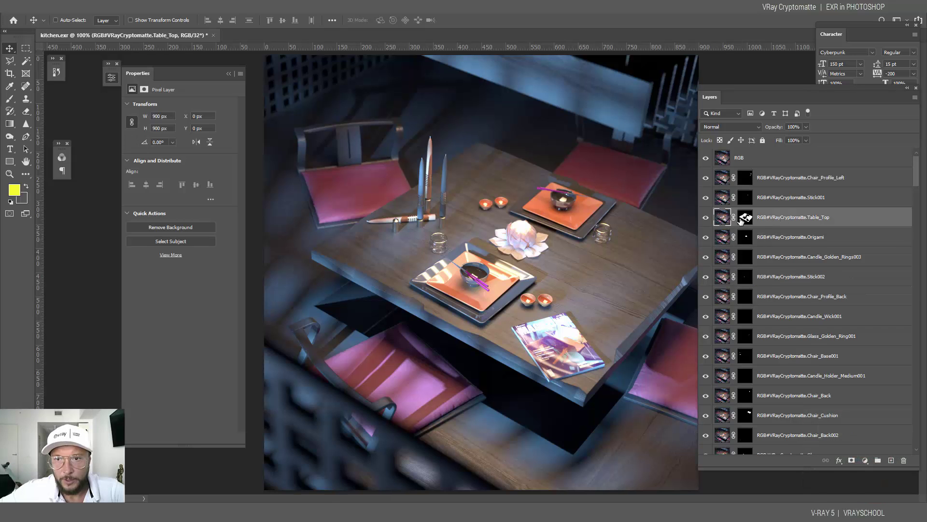
pyautogui.moveTo(776, 219); pyautogui.dragTo(772, 157)
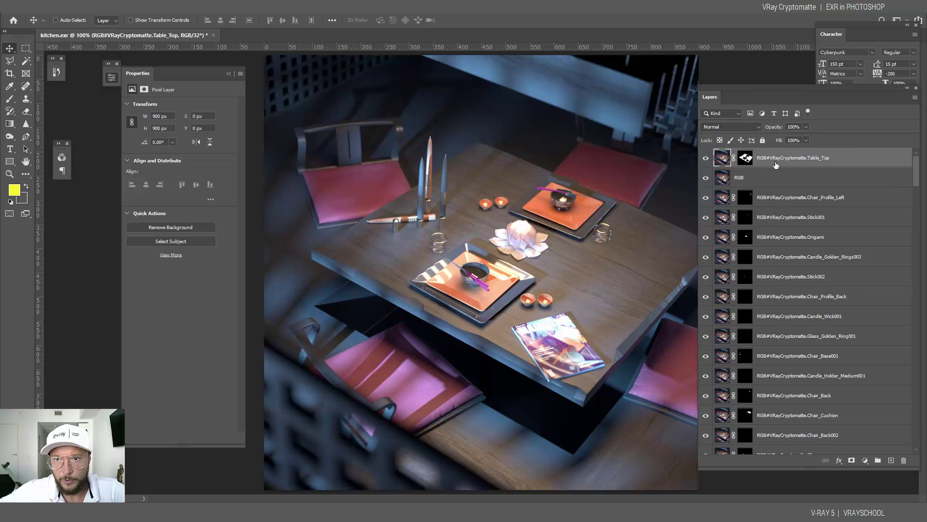
# - Add a Hue/Saturation layer clipped to Table_Top with Hue about -20 and Lightness -21
pyautogui.click(864, 461)
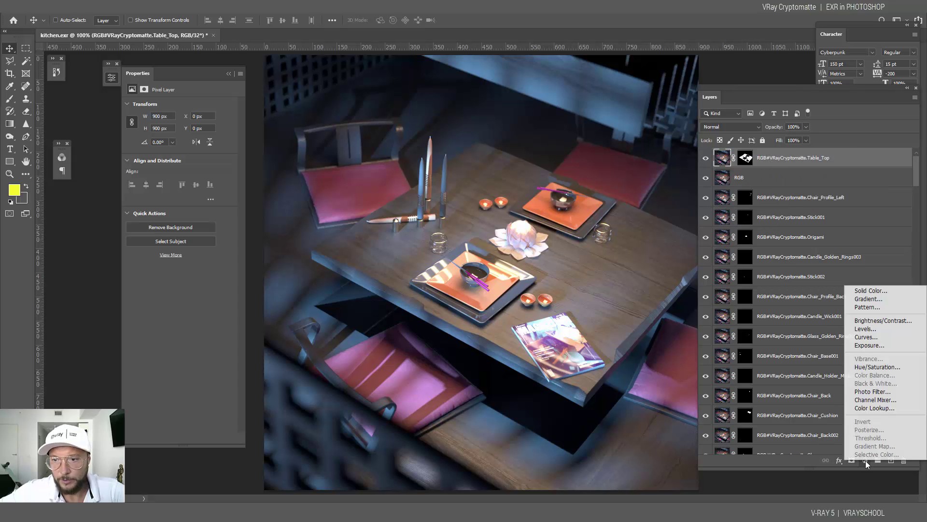
pyautogui.click(867, 367)
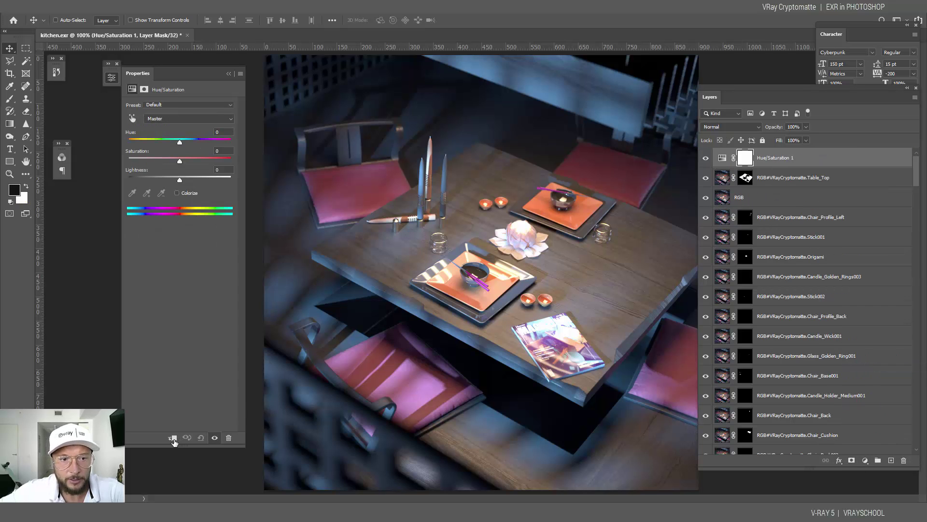
pyautogui.click(172, 438)
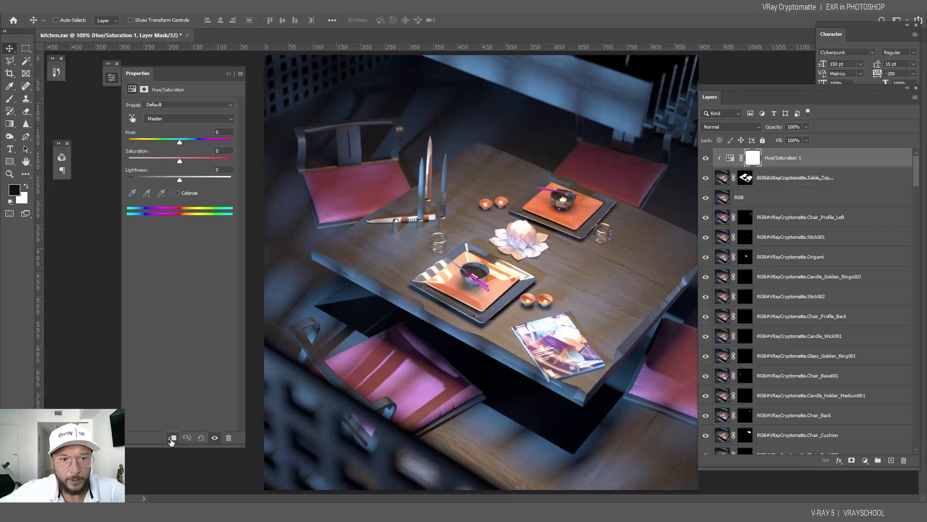
pyautogui.moveTo(178, 140); pyautogui.dragTo(170, 177)
pyautogui.click(182, 143)
pyautogui.moveTo(182, 143)
pyautogui.mouseDown()
pyautogui.moveTo(170, 139)
pyautogui.moveTo(180, 161)
pyautogui.mouseUp()
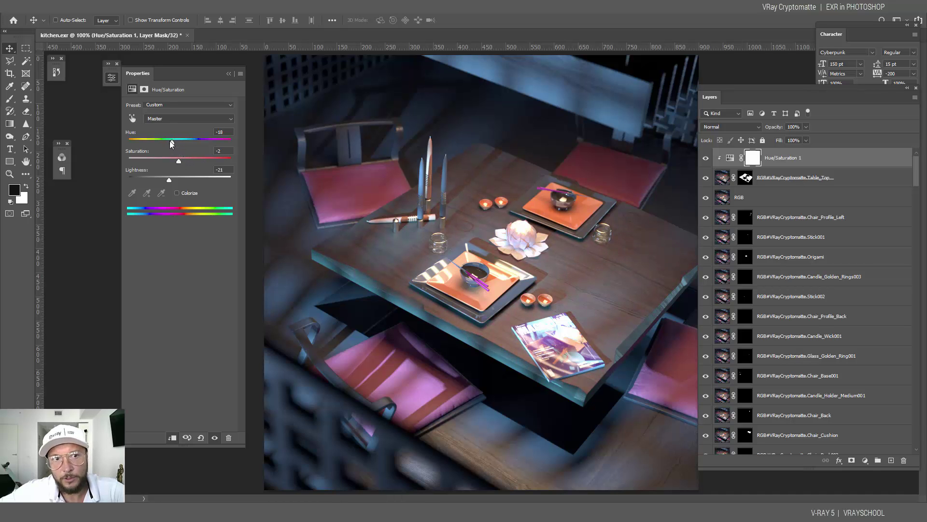
# - Add a Curves layer masked to the table top and bend an S-curve for brown wood
pyautogui.press('ctrl')
pyautogui.keyDown('ctrl'); pyautogui.click(746, 179); pyautogui.keyUp('ctrl')
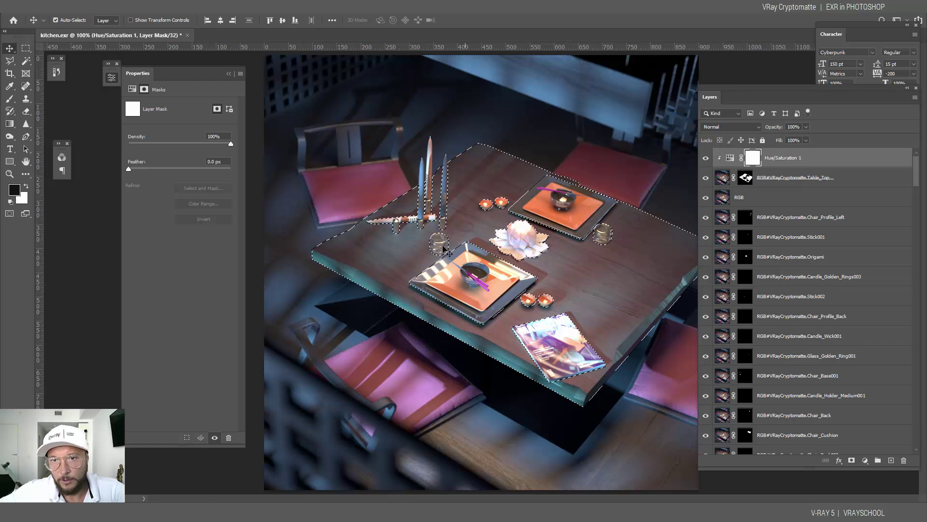
pyautogui.click(865, 461)
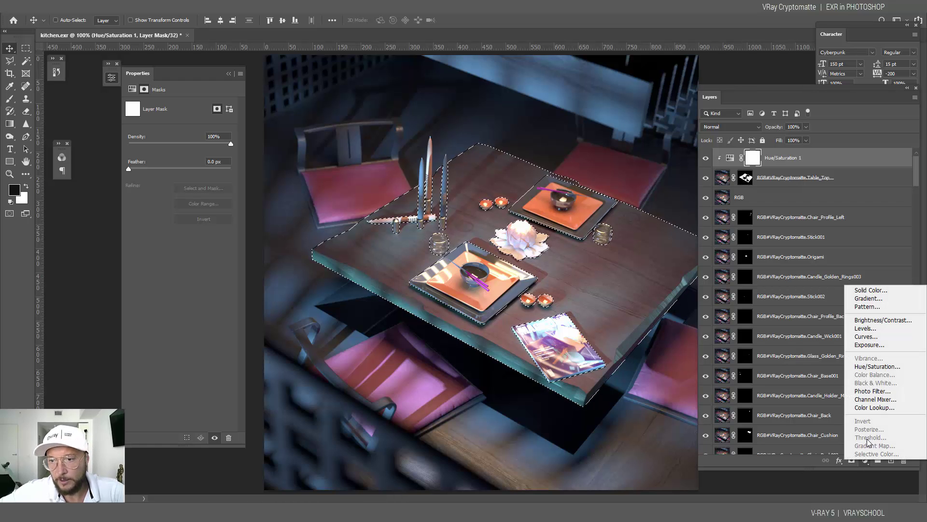
pyautogui.click(873, 340)
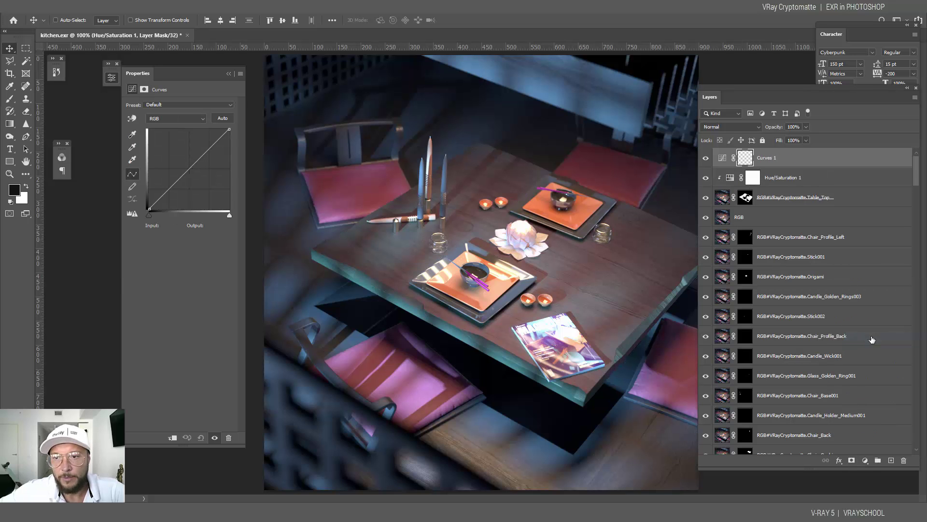
pyautogui.moveTo(179, 182); pyautogui.dragTo(186, 193)
pyautogui.moveTo(196, 159); pyautogui.dragTo(201, 151)
pyautogui.moveTo(186, 192); pyautogui.dragTo(179, 182)
# - Load the Chair_Cushion mask and add a Hue/Saturation layer with Hue -42, Saturation +25
pyautogui.keyDown('ctrl'); pyautogui.click(747, 281); pyautogui.keyUp('ctrl')
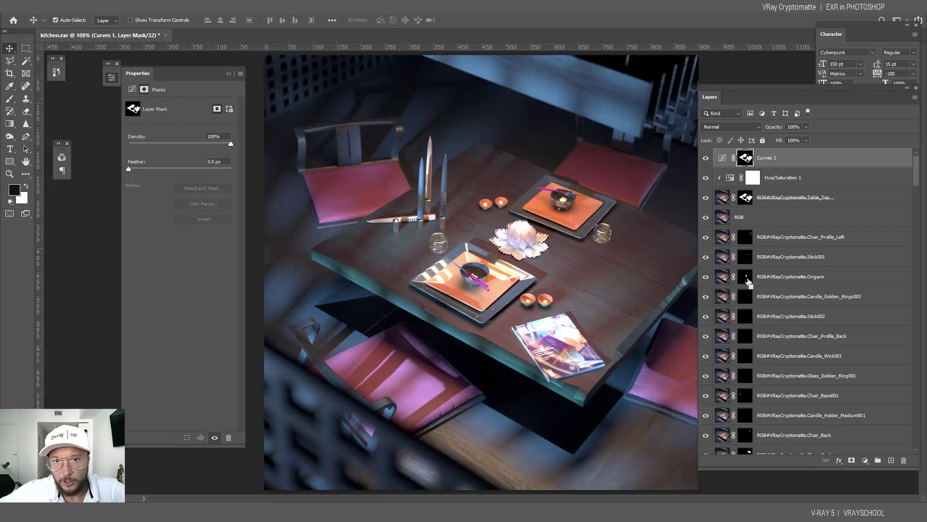
pyautogui.scroll(-3, 755, 381)
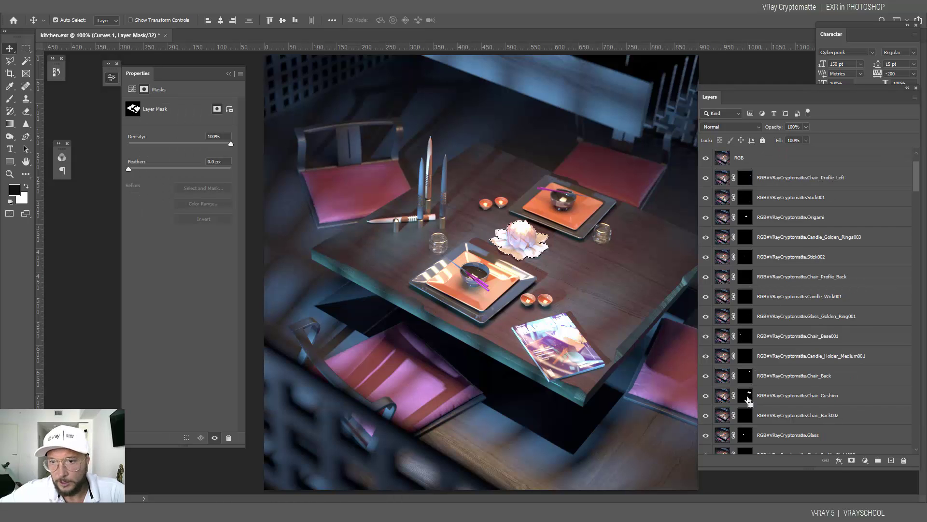
pyautogui.keyDown('ctrl'); pyautogui.click(752, 397); pyautogui.keyUp('ctrl')
pyautogui.scroll(3, 919, 207)
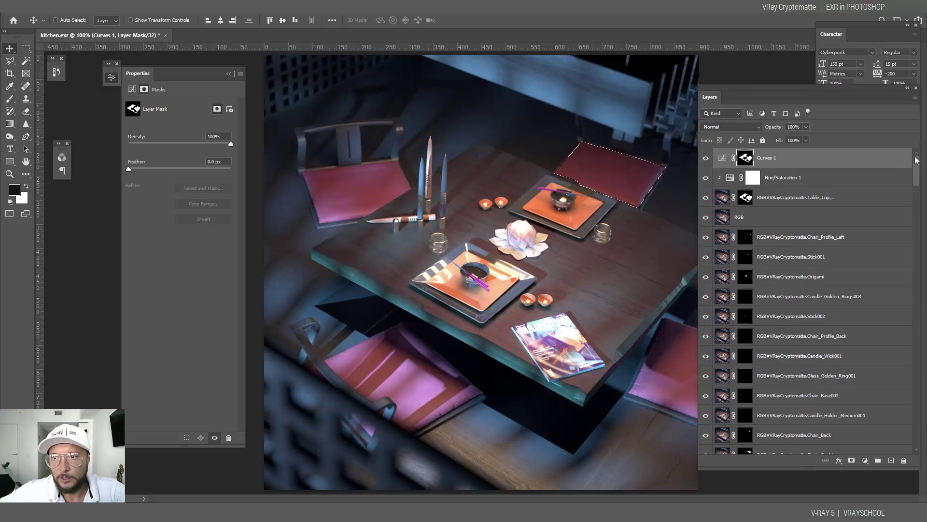
pyautogui.click(865, 461)
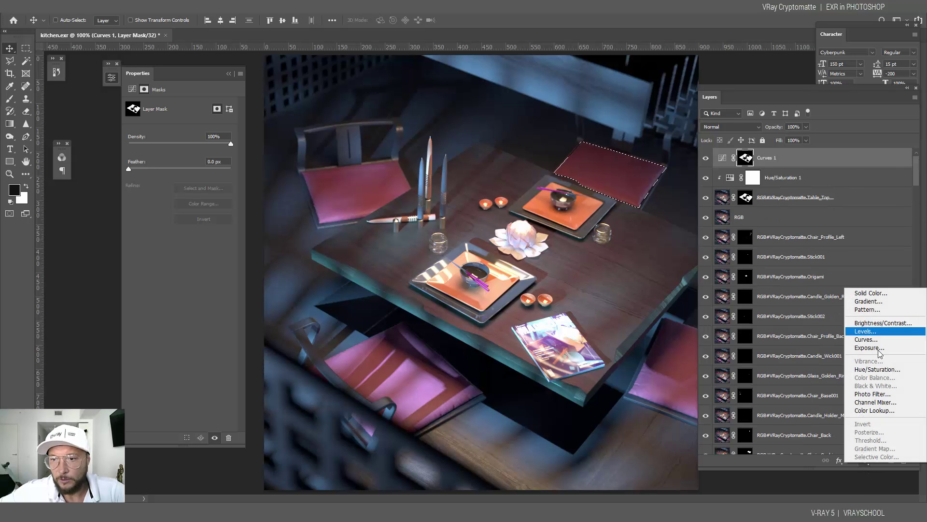
pyautogui.click(875, 369)
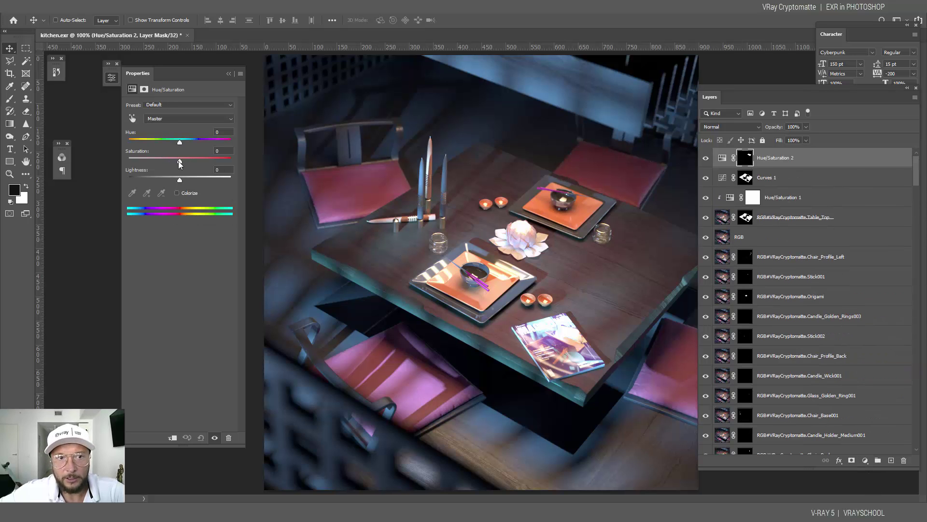
pyautogui.moveTo(184, 161); pyautogui.dragTo(158, 142)
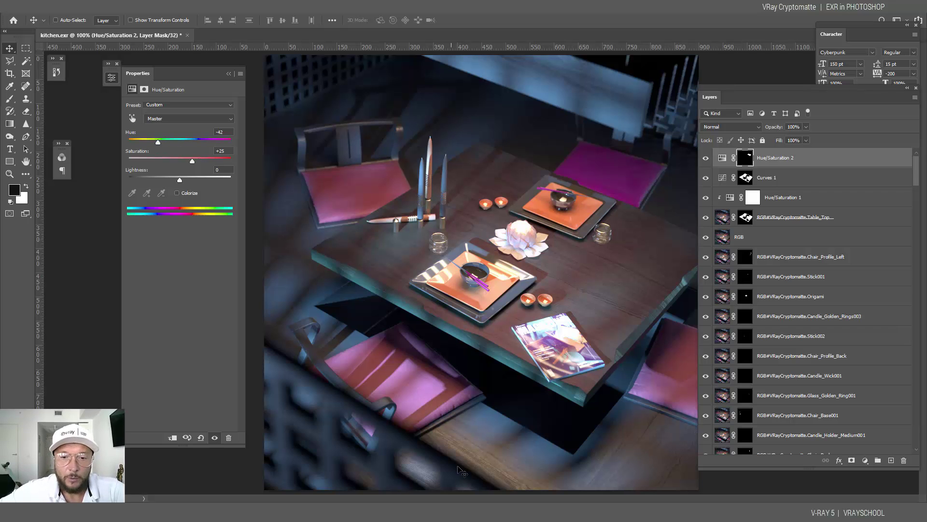
# - Open the bedroom scene in 3ds Max from recent files, accepting its gamma settings
pyautogui.hotkey('alt', 'Tab')
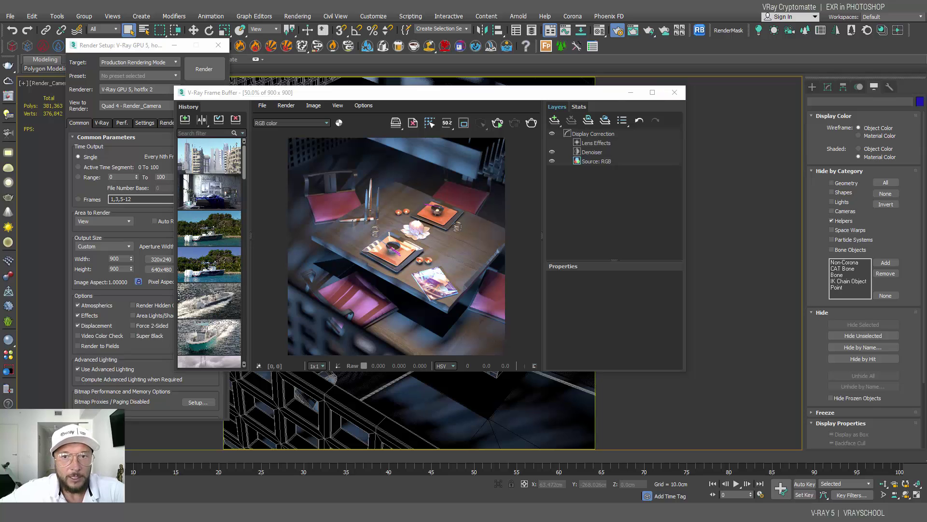
pyautogui.click(15, 17)
pyautogui.moveTo(29, 64)
pyautogui.click(102, 98)
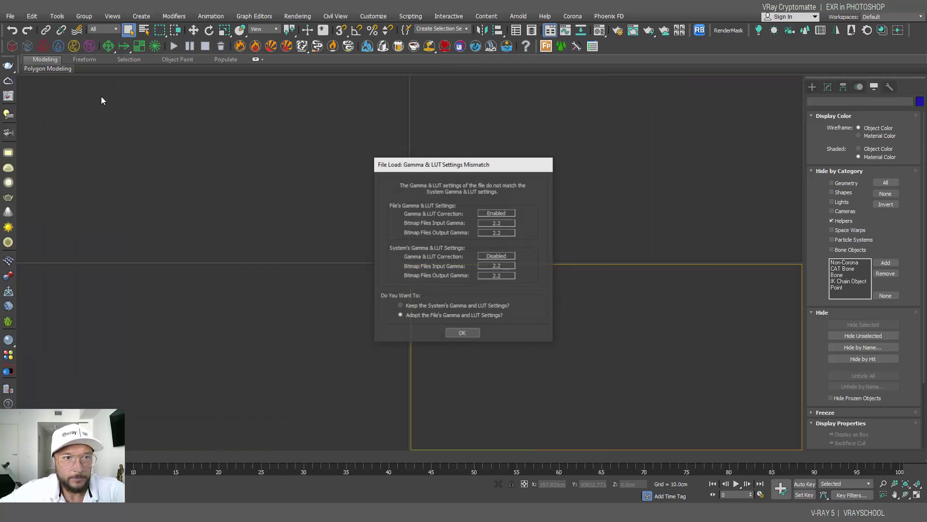
pyautogui.click(462, 332)
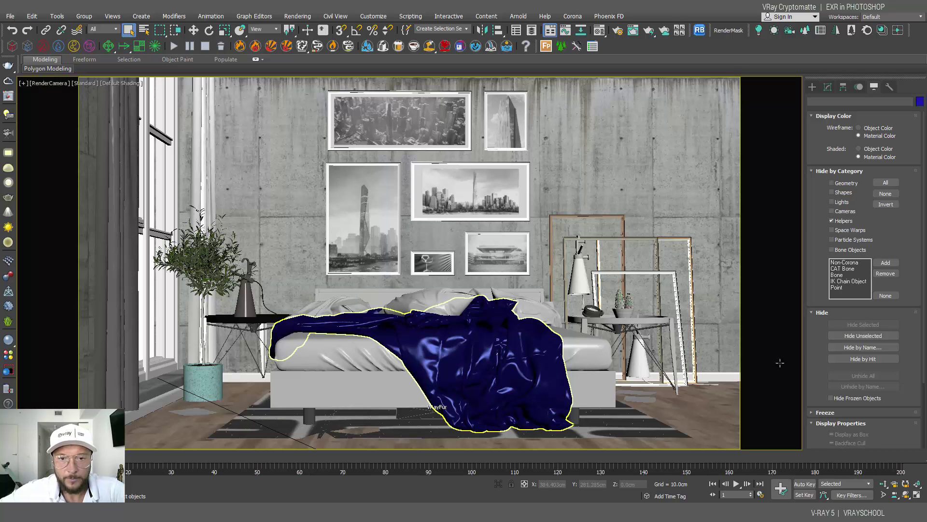
# - Select the render camera, disable automatic vertical tilt and set vertical tilt to 0
pyautogui.click(912, 491)
pyautogui.moveTo(425, 306); pyautogui.dragTo(147, 147)
pyautogui.click(53, 83)
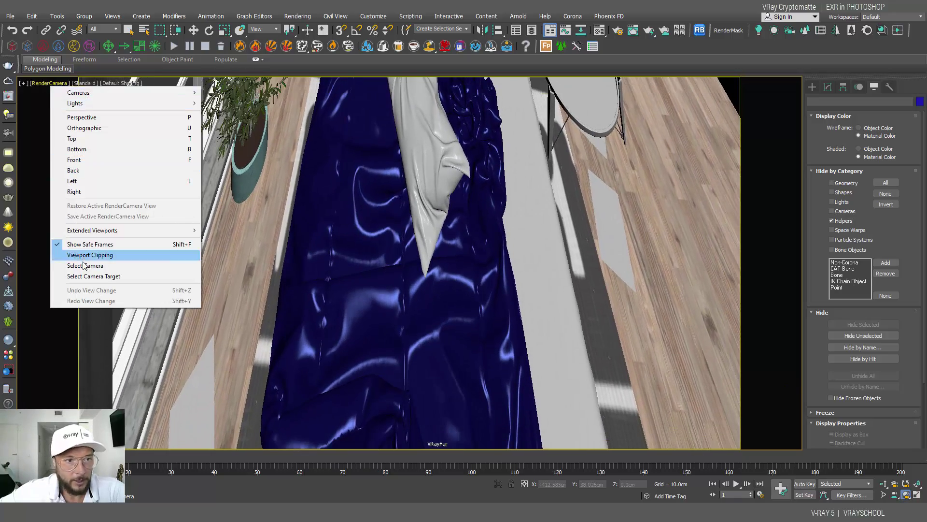
pyautogui.click(99, 265)
pyautogui.click(828, 88)
pyautogui.moveTo(923, 270); pyautogui.dragTo(892, 338)
pyautogui.click(828, 366)
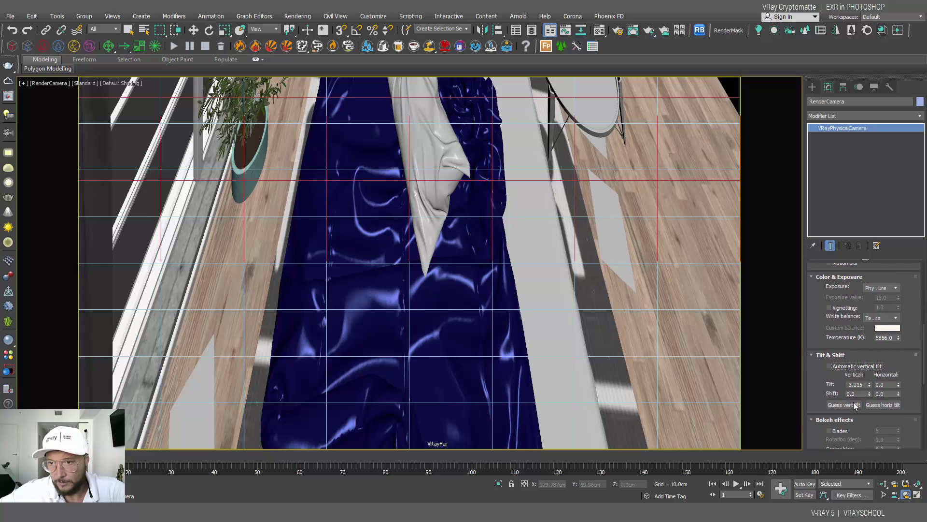
pyautogui.doubleClick(857, 385)
pyautogui.write('0')
pyautogui.press('Return')
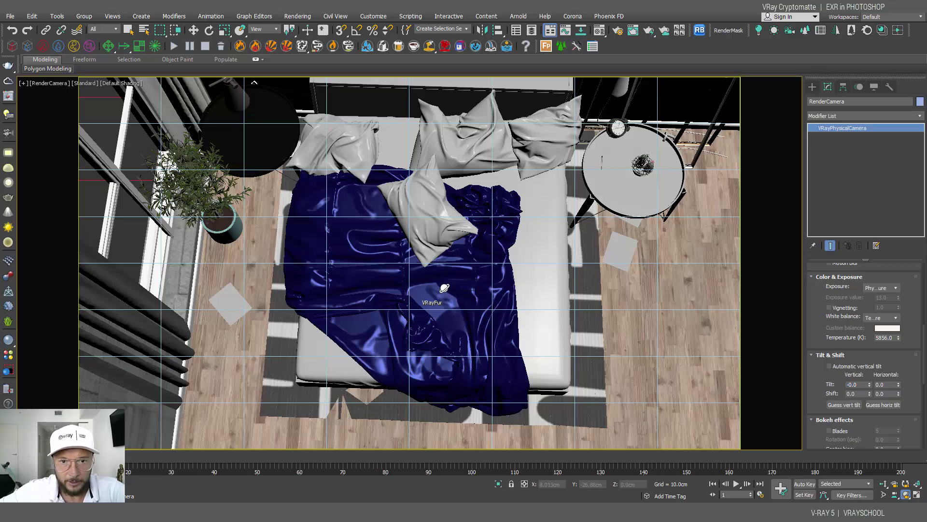
# - Dolly the RenderCamera view in so the bed fills more of the frame
pyautogui.moveTo(444, 288); pyautogui.dragTo(437, 286)
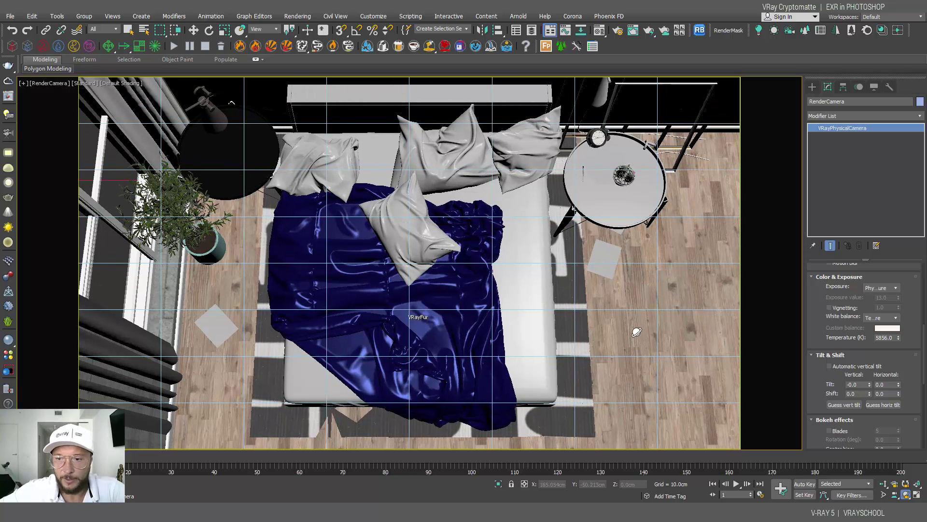
pyautogui.click(883, 484)
pyautogui.moveTo(536, 313)
pyautogui.mouseDown()
pyautogui.moveTo(534, 305)
pyautogui.moveTo(537, 322)
pyautogui.mouseUp()
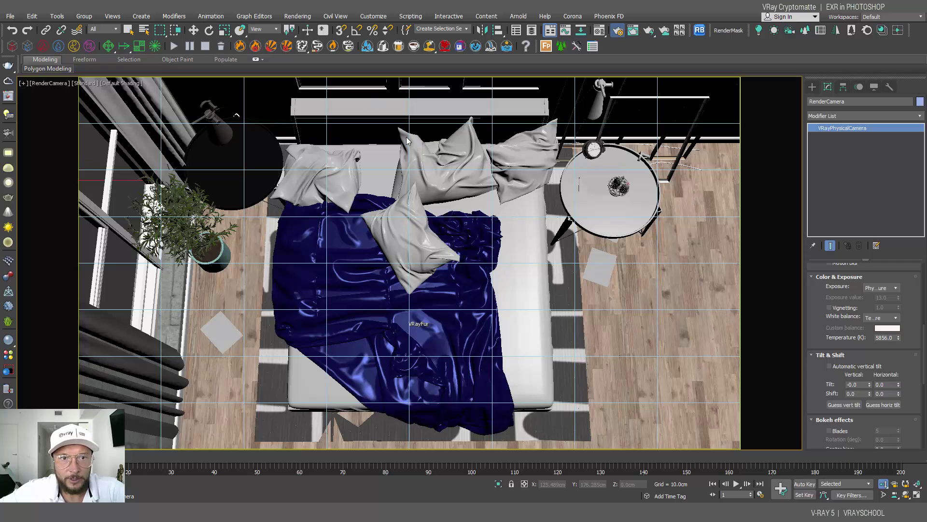
# - Set the render output size to the 1280x720 preset in Render Setup
pyautogui.press('F10')
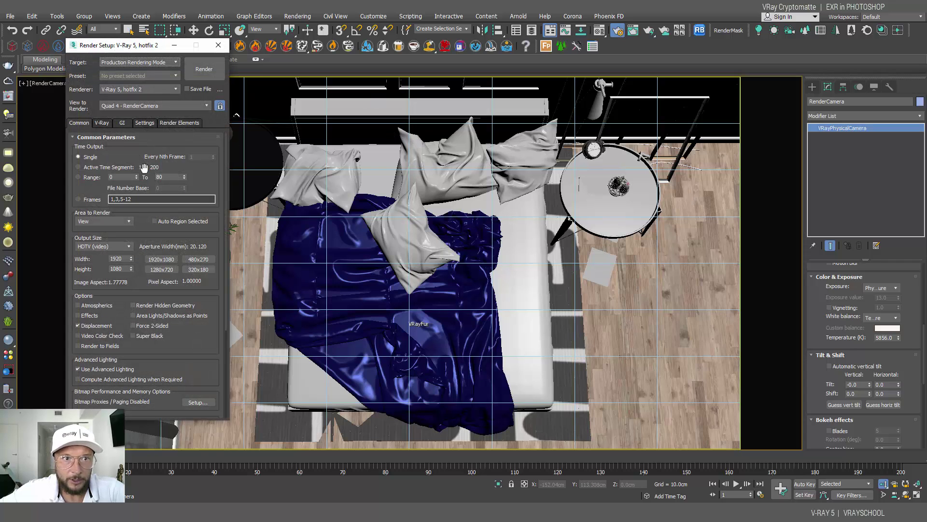
pyautogui.doubleClick(119, 258)
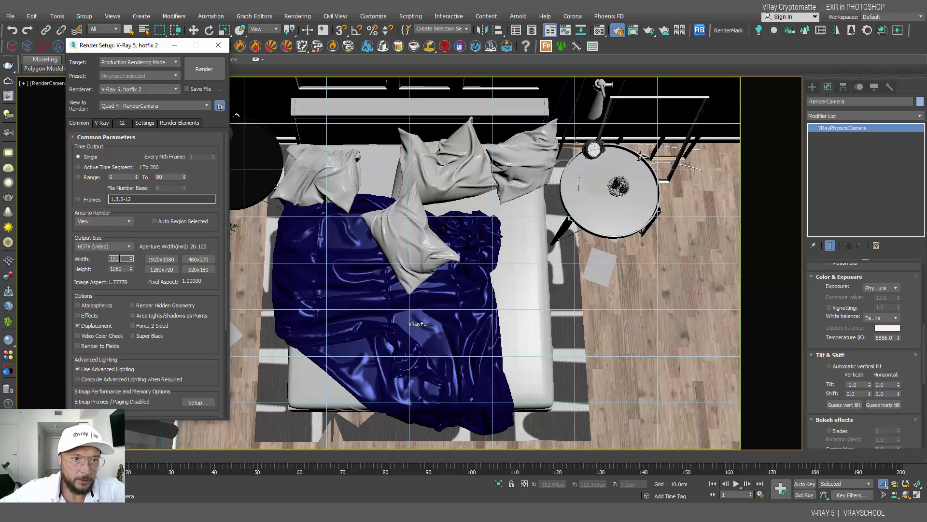
pyautogui.click(165, 268)
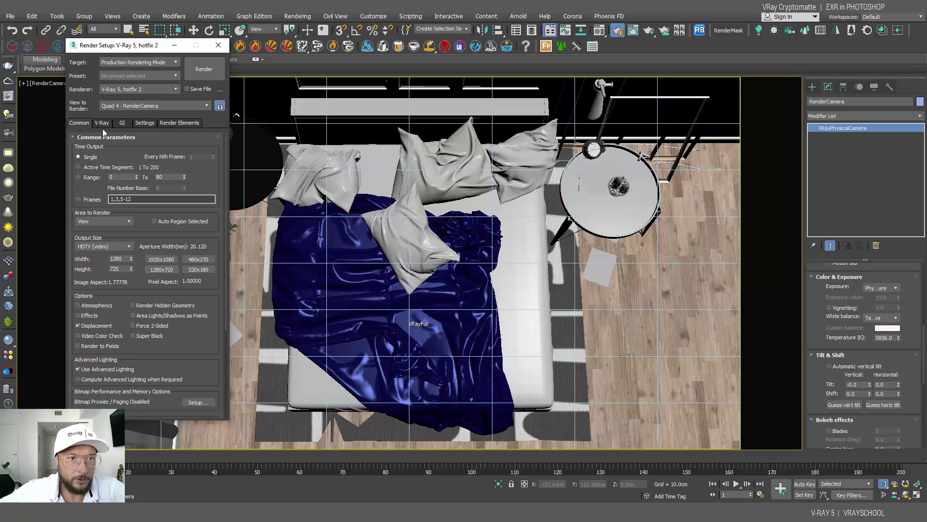
# - Switch the renderer to V-Ray GPU and set the image sampler to Bucket
pyautogui.click(120, 91)
pyautogui.click(117, 153)
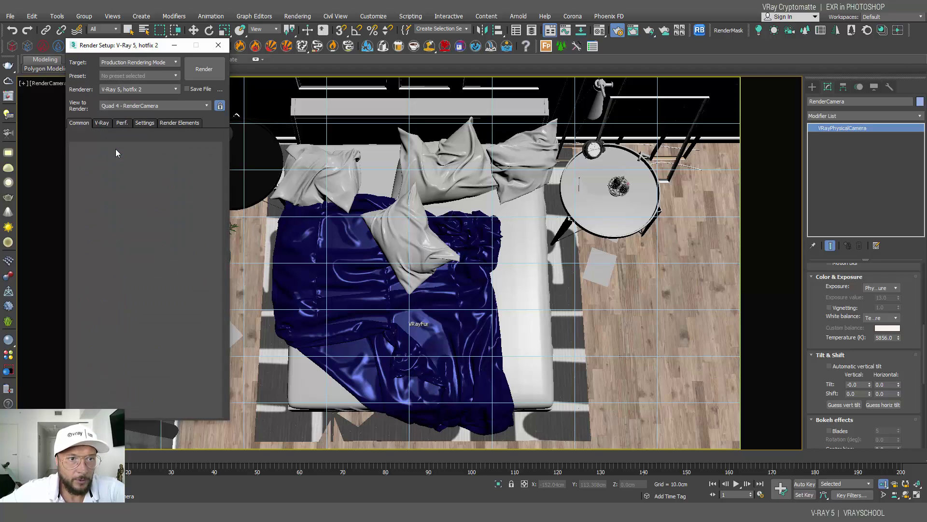
pyautogui.click(102, 124)
pyautogui.click(121, 124)
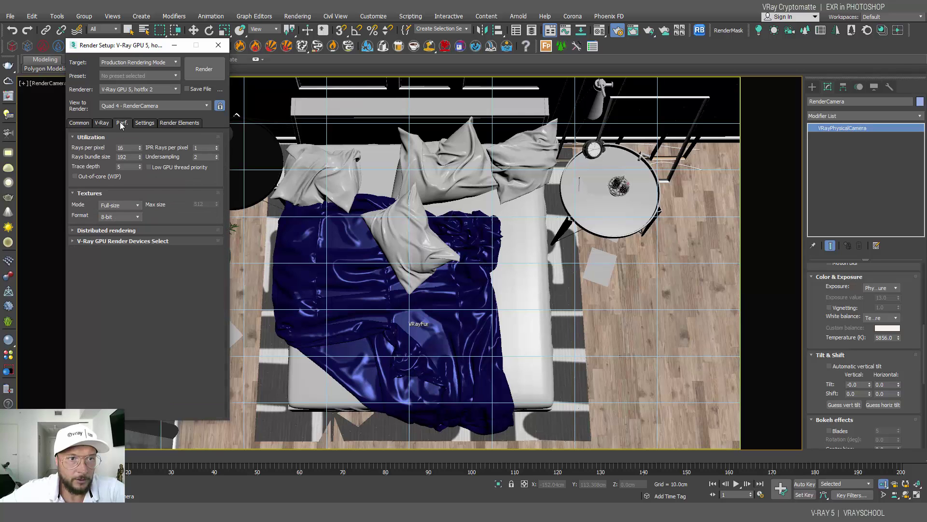
pyautogui.click(102, 122)
pyautogui.click(193, 159)
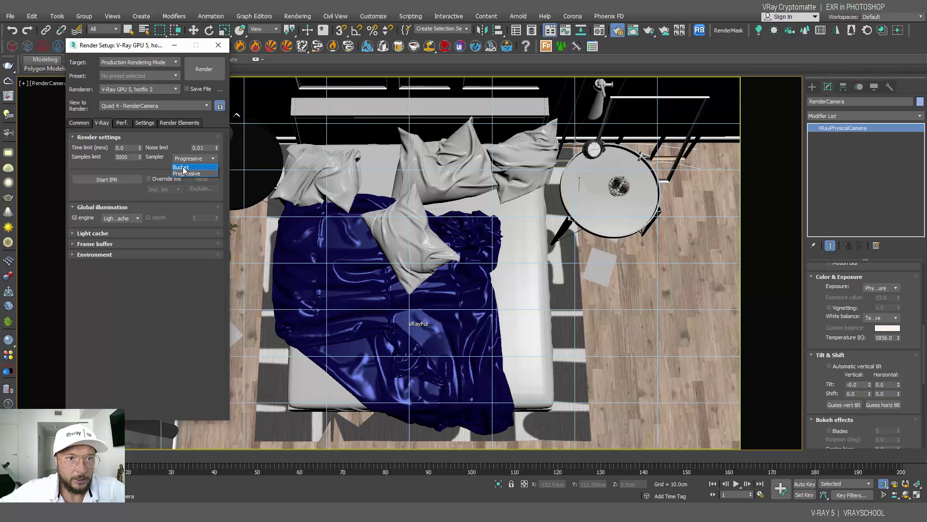
pyautogui.click(182, 167)
pyautogui.click(147, 124)
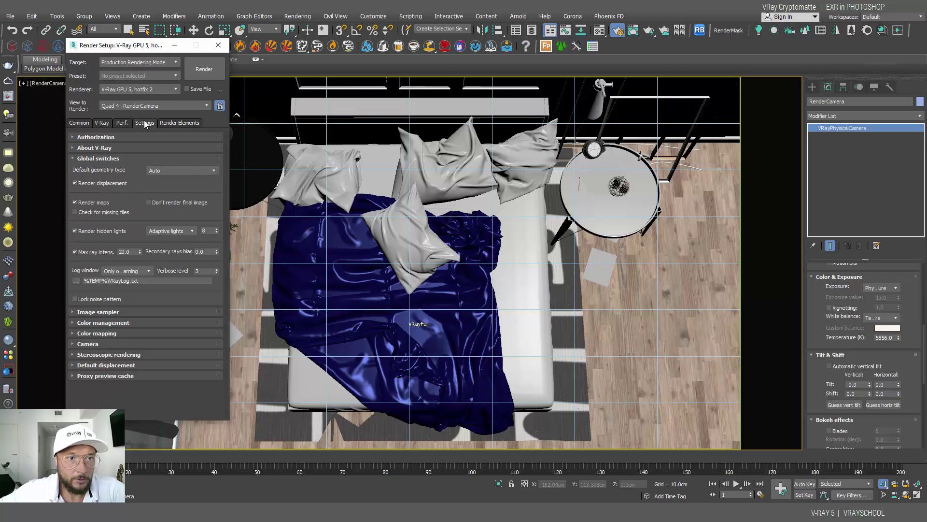
# - Add a VRayCryptomatte render element, deleting the duplicate VRayDenoiser added by mistake
pyautogui.click(177, 123)
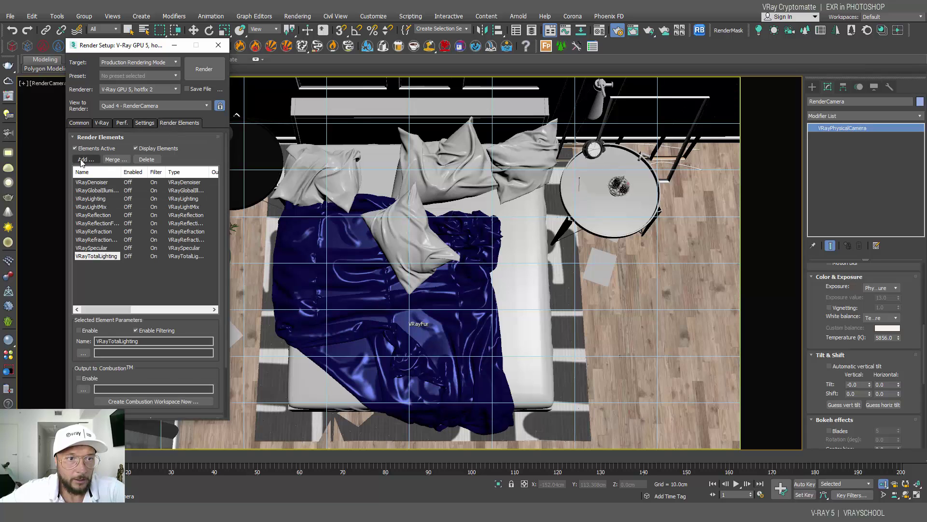
pyautogui.click(82, 160)
pyautogui.doubleClick(98, 192)
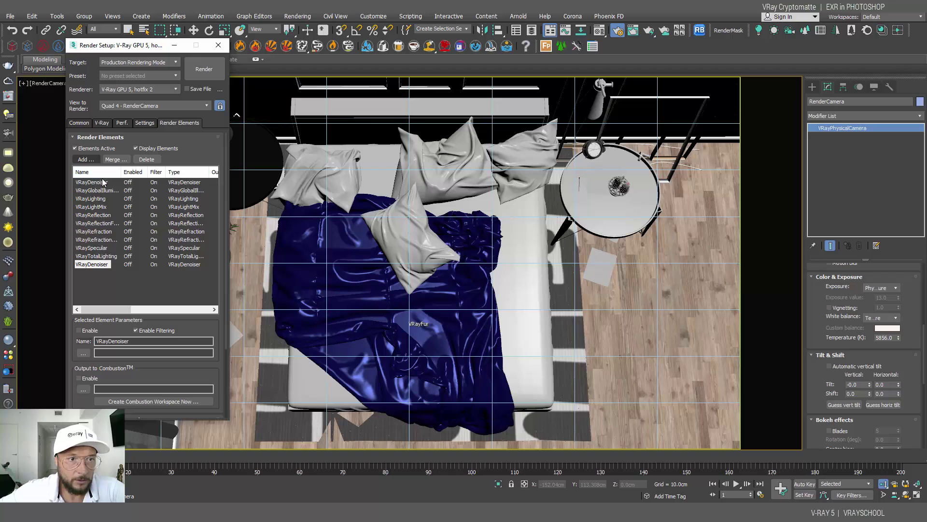
pyautogui.press('Delete')
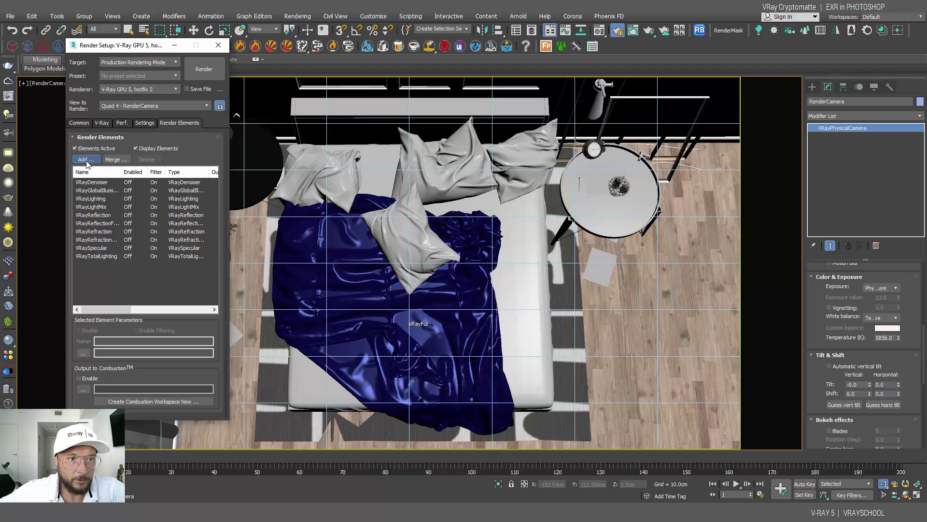
pyautogui.click(84, 160)
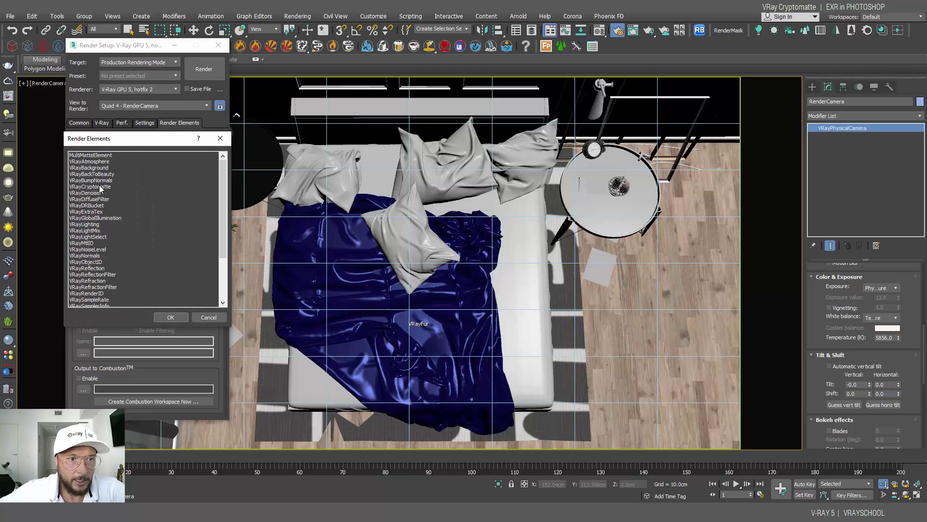
pyautogui.click(99, 187)
pyautogui.click(174, 316)
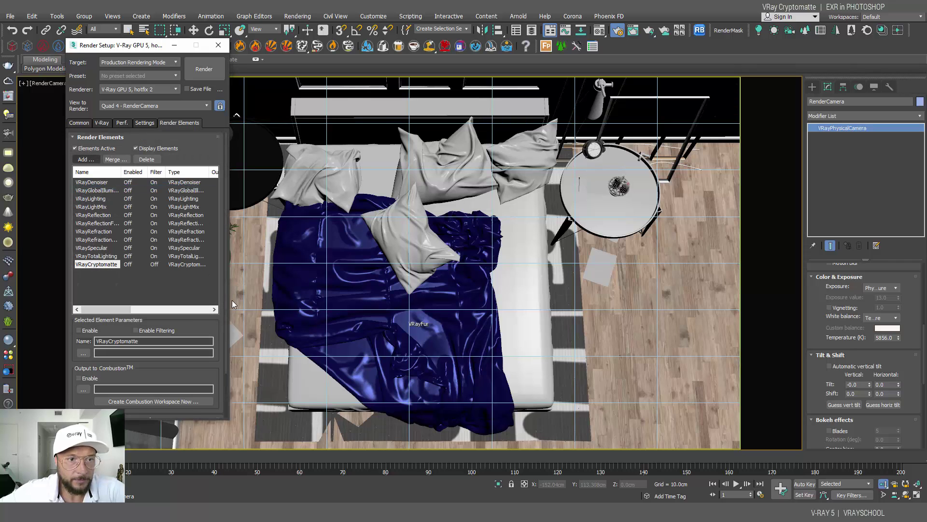
pyautogui.scroll(-3, 220, 338)
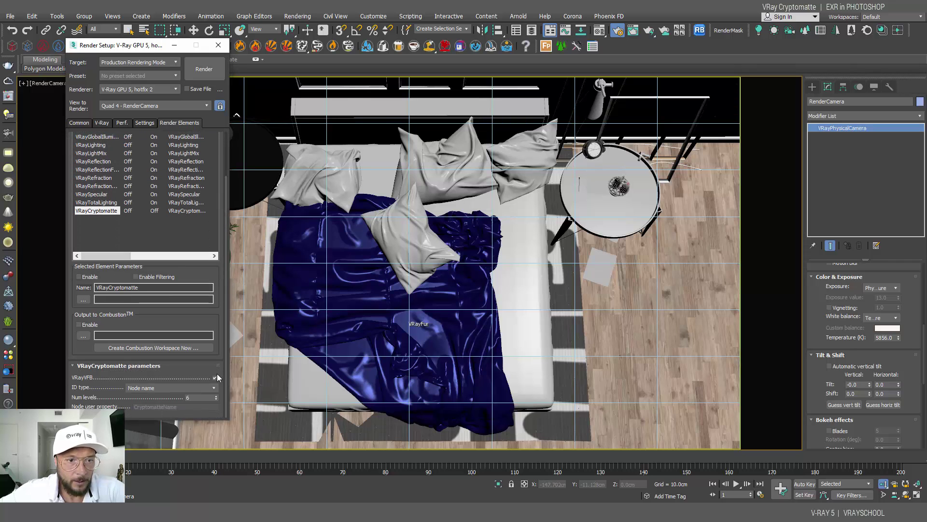
# - Render the bedroom view and save all image channels to a single OpenEXR file named bedroom
pyautogui.click(207, 69)
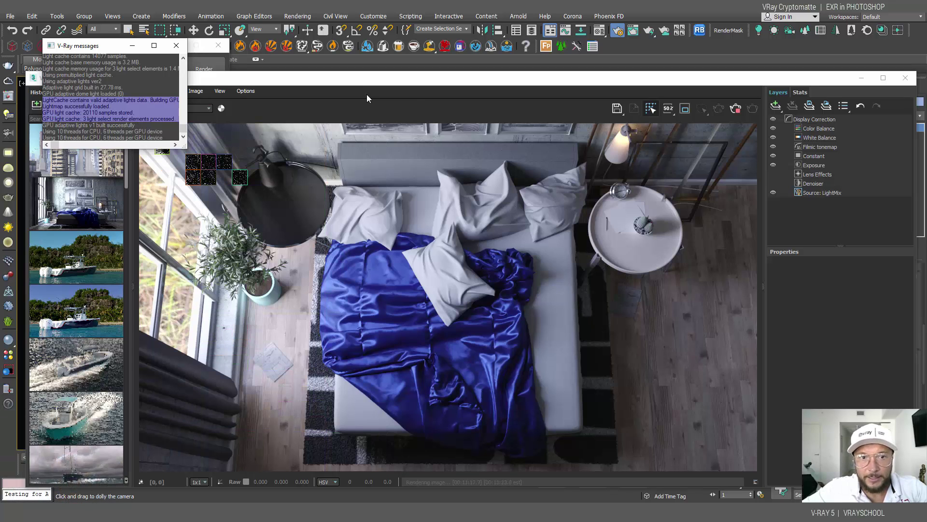
pyautogui.click(618, 110)
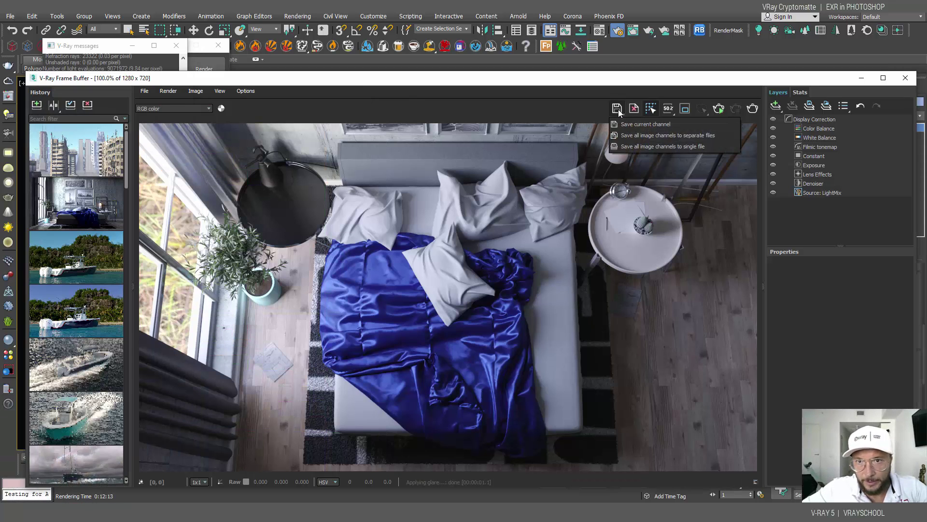
pyautogui.click(625, 147)
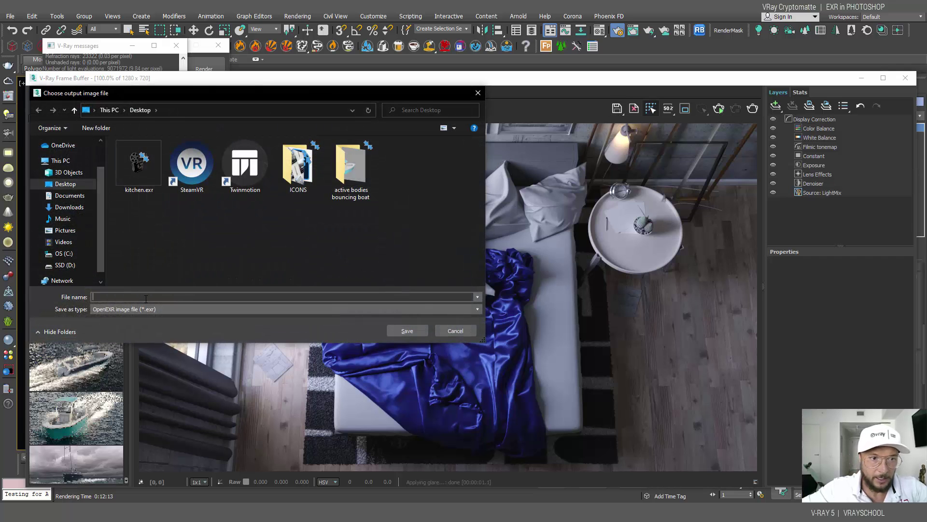
pyautogui.write('bedrom')
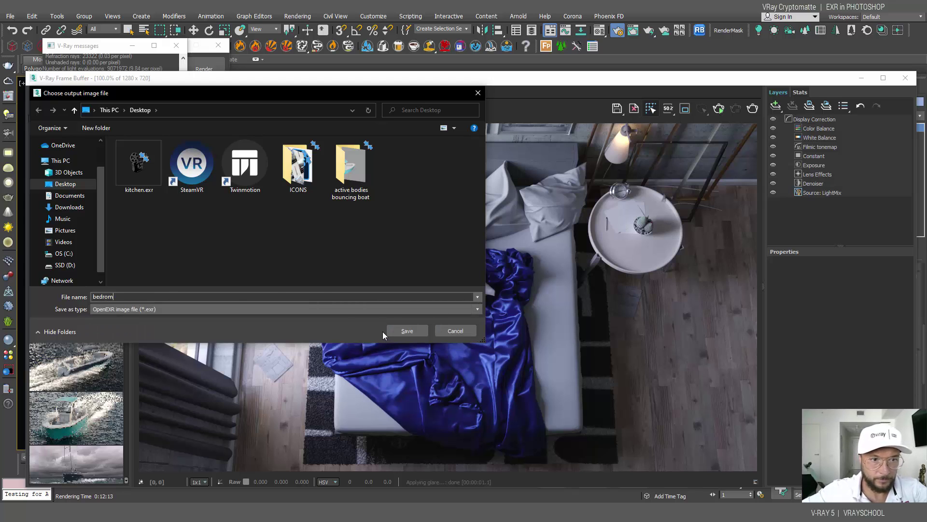
pyautogui.click(109, 296)
pyautogui.write('o')
pyautogui.click(408, 330)
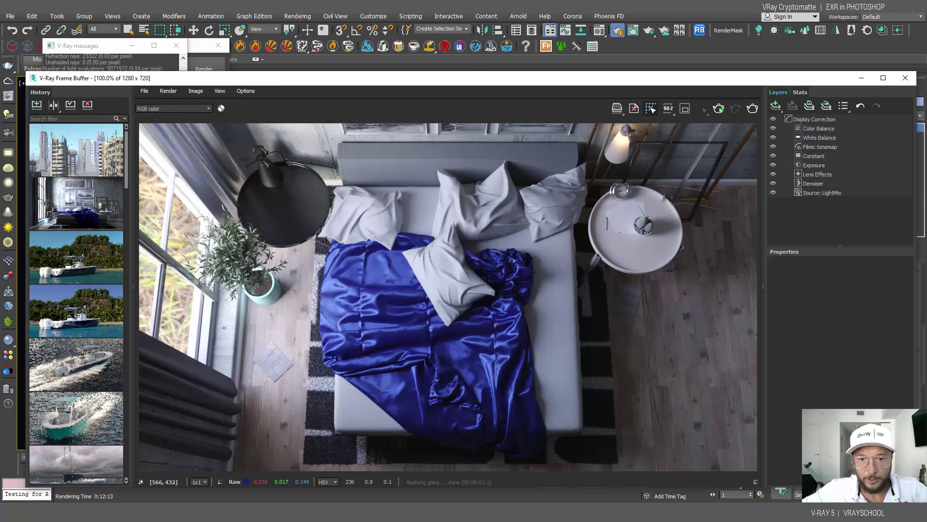
# - Open bedroom.exr from the Desktop in Photoshop with its layer options
pyautogui.click(560, 478)
pyautogui.press('super+d')
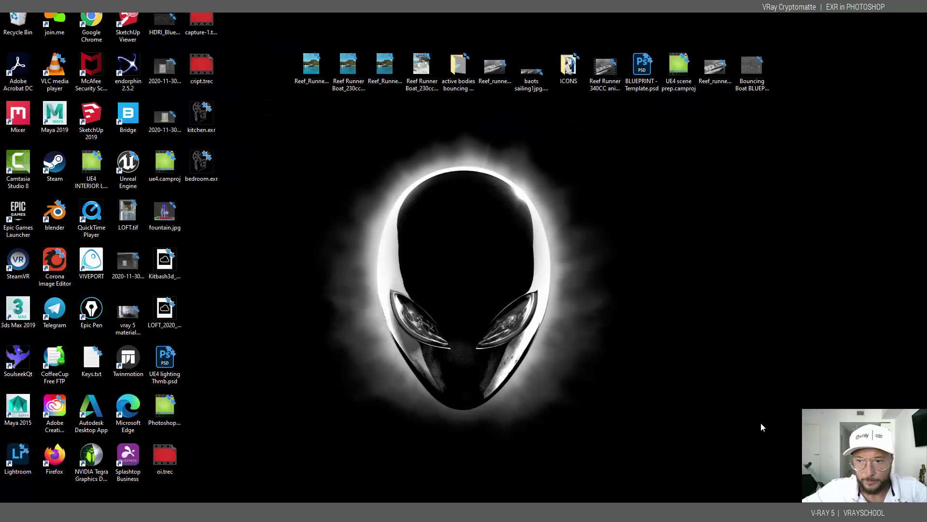
pyautogui.moveTo(208, 167); pyautogui.dragTo(501, 31)
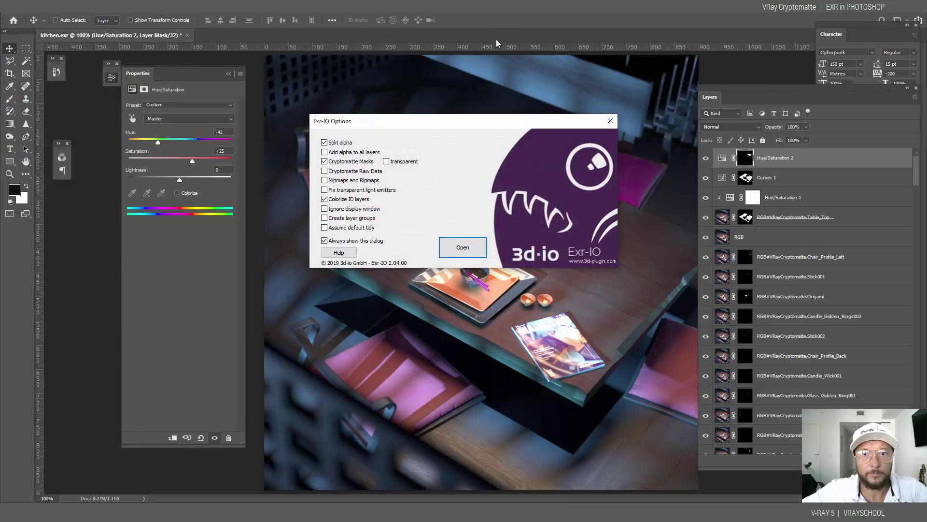
pyautogui.click(455, 248)
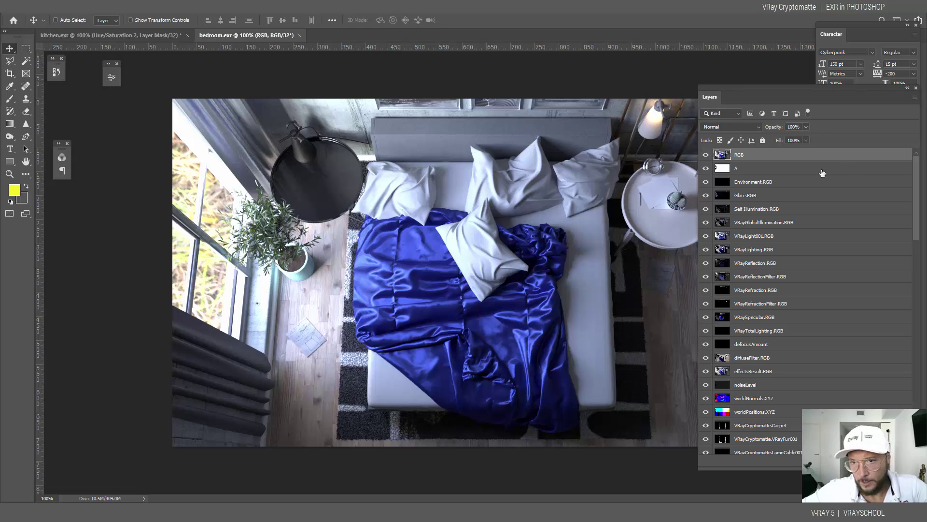
# - Hide the RGB and lighting pass layers, keeping the VRayLighting pass visible
pyautogui.click(749, 169)
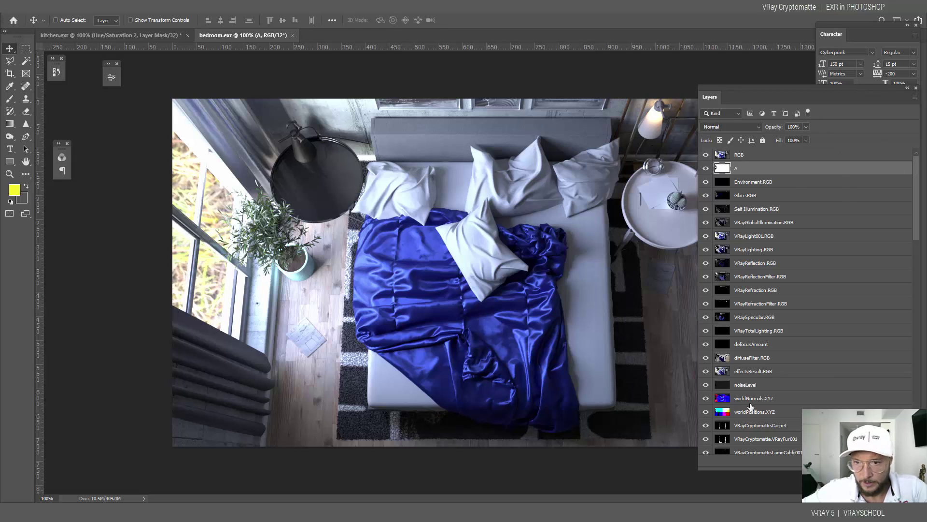
pyautogui.moveTo(705, 155)
pyautogui.mouseDown()
pyautogui.moveTo(704, 247)
pyautogui.moveTo(705, 155)
pyautogui.mouseUp()
pyautogui.click(706, 249)
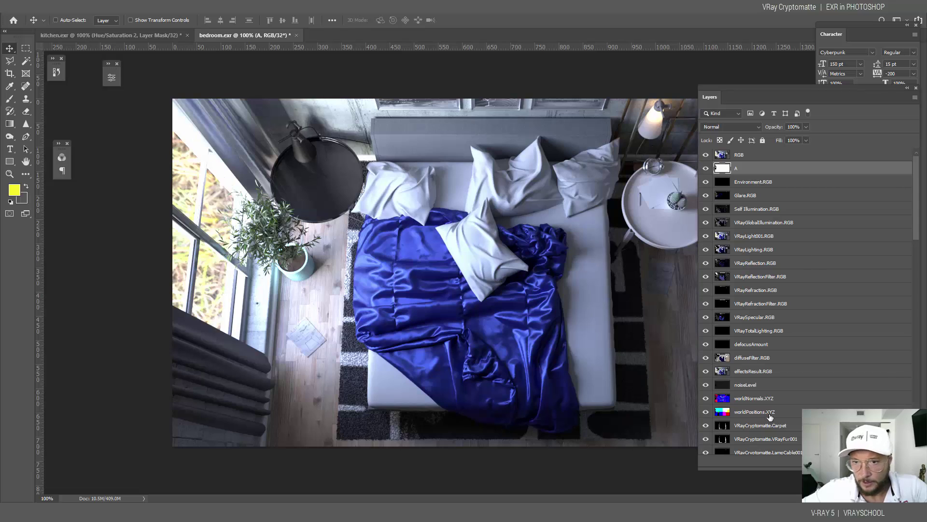
pyautogui.scroll(-15, 910, 218)
pyautogui.moveTo(924, 406); pyautogui.dragTo(925, 191)
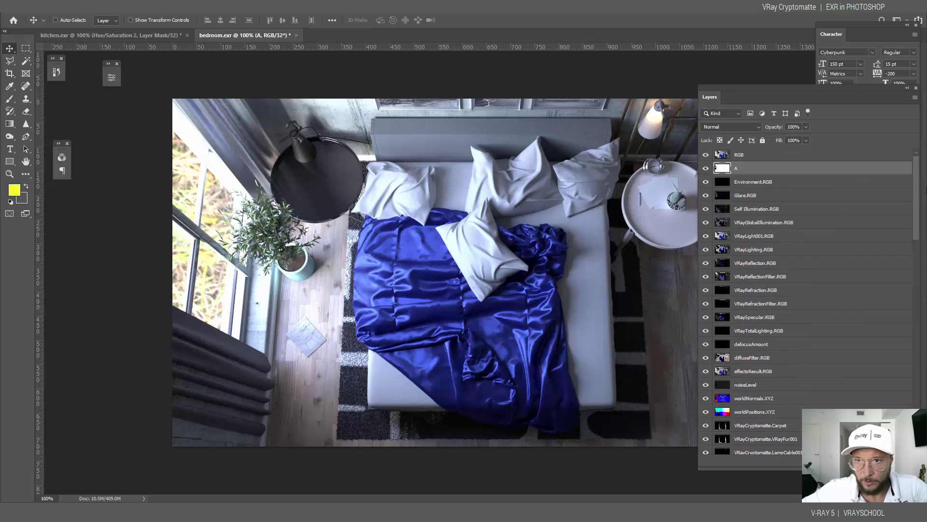
# - Group layers A through worldPositions.XYZ as 'passes' and select the Cryptomatte layers down to Sheet004
pyautogui.click(770, 413)
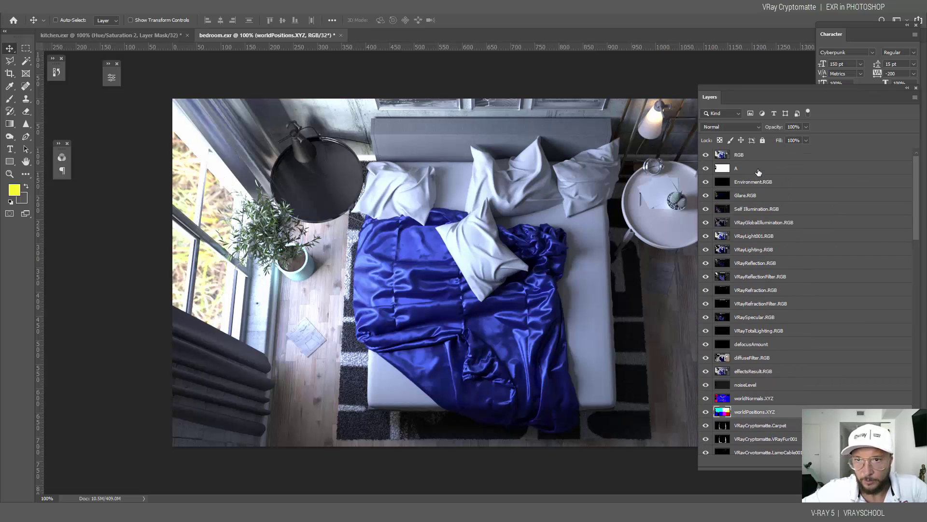
pyautogui.keyDown('shift'); pyautogui.click(760, 169); pyautogui.keyUp('shift')
pyautogui.hotkey('ctrl', 'g')
pyautogui.doubleClick(741, 167)
pyautogui.write('ca')
pyautogui.click(760, 181)
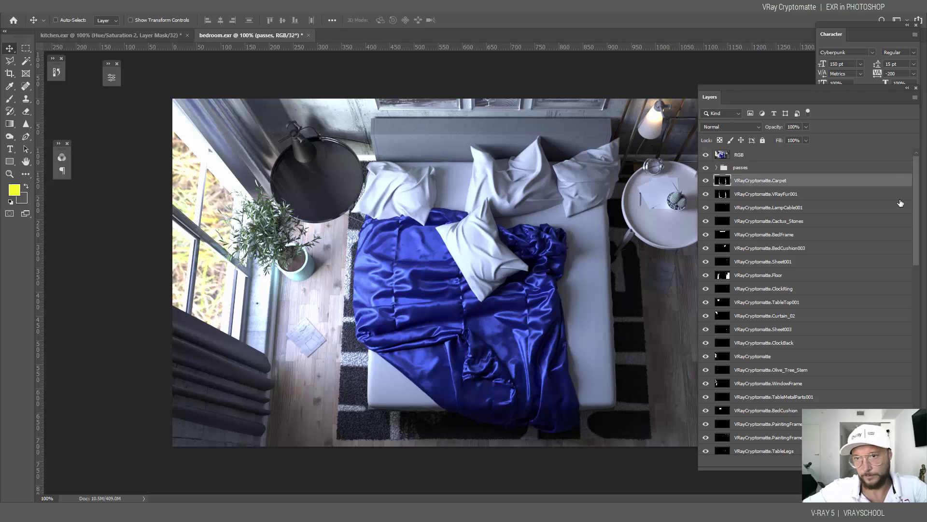
pyautogui.scroll(-10, 919, 210)
pyautogui.keyDown('shift'); pyautogui.click(773, 448); pyautogui.keyUp('shift')
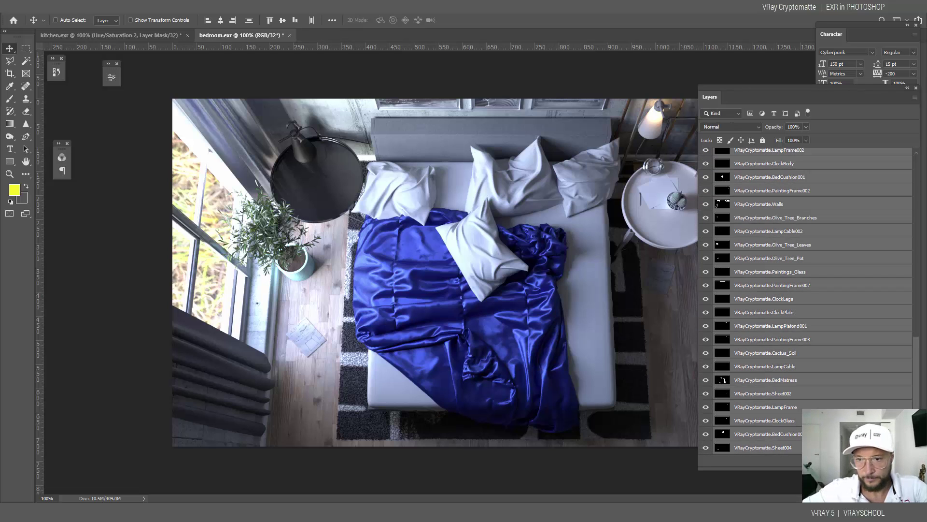
# - Group the selected VRayCryptomatte layers into a folder named masks
pyautogui.hotkey('ctrl', 'g')
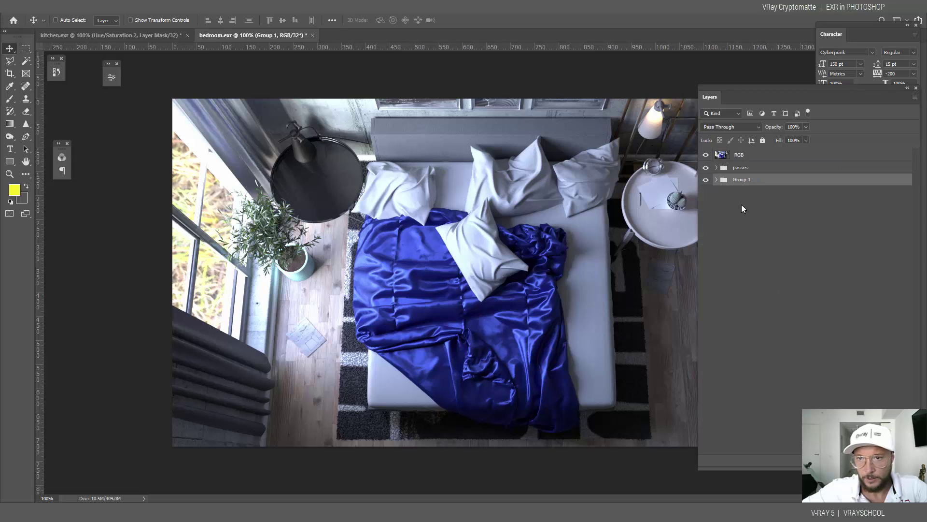
pyautogui.doubleClick(738, 179)
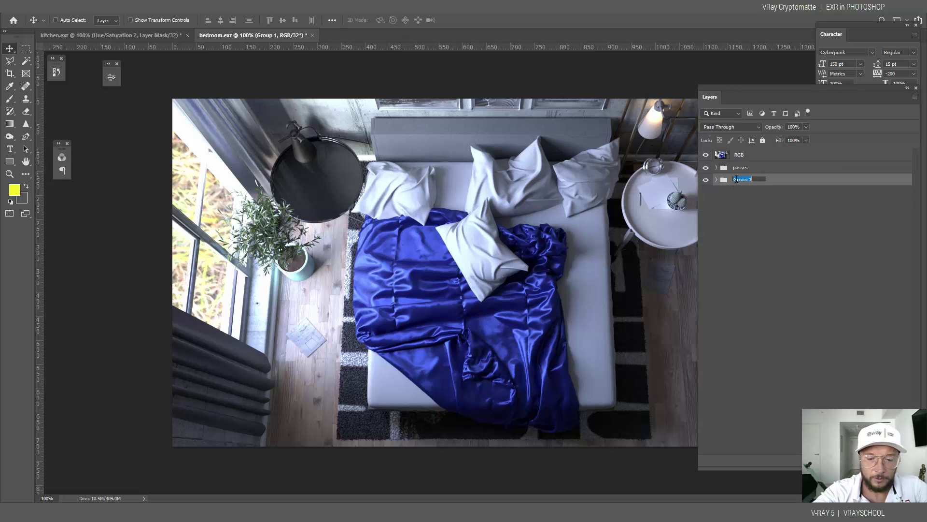
pyautogui.press('Return')
# - Select the RGB layer and masks group, then run the AutoLayerMasks script
pyautogui.click(727, 155)
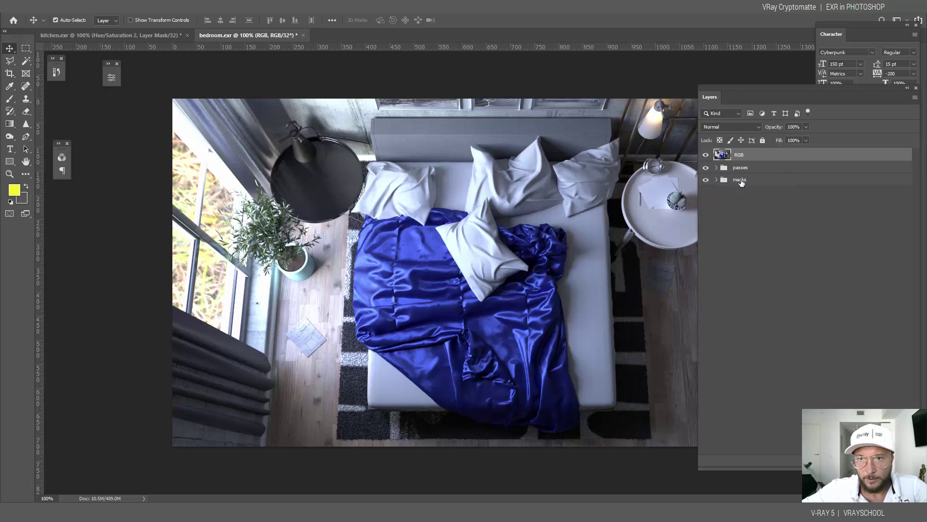
pyautogui.keyDown('ctrl'); pyautogui.click(741, 179); pyautogui.keyUp('ctrl')
pyautogui.click(19, 6)
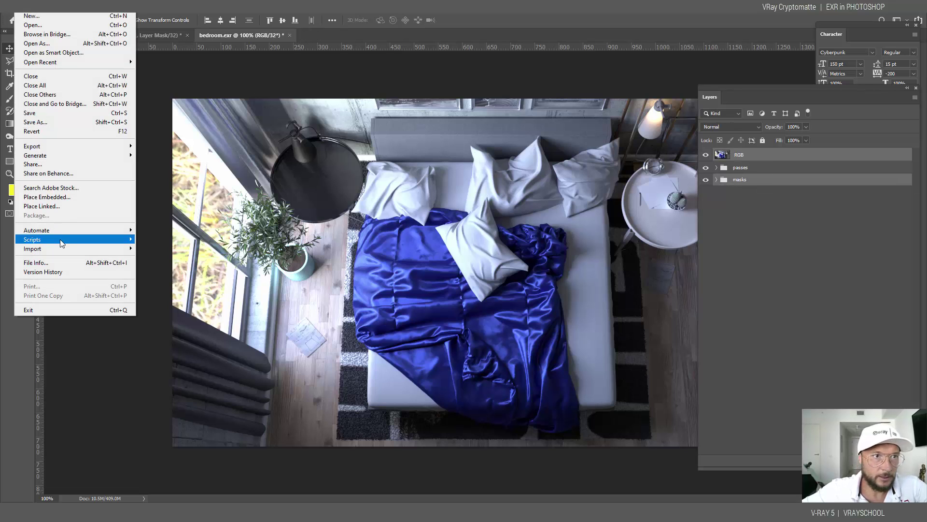
pyautogui.moveTo(49, 234)
pyautogui.click(166, 307)
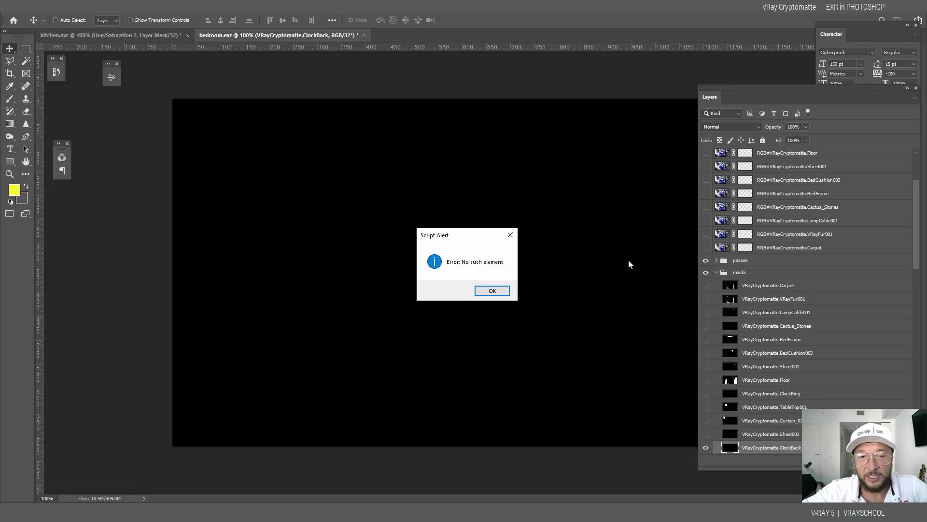
# - Dismiss the alert and load the VRayCryptomatte.Walls matte as a selection
pyautogui.press('Return')
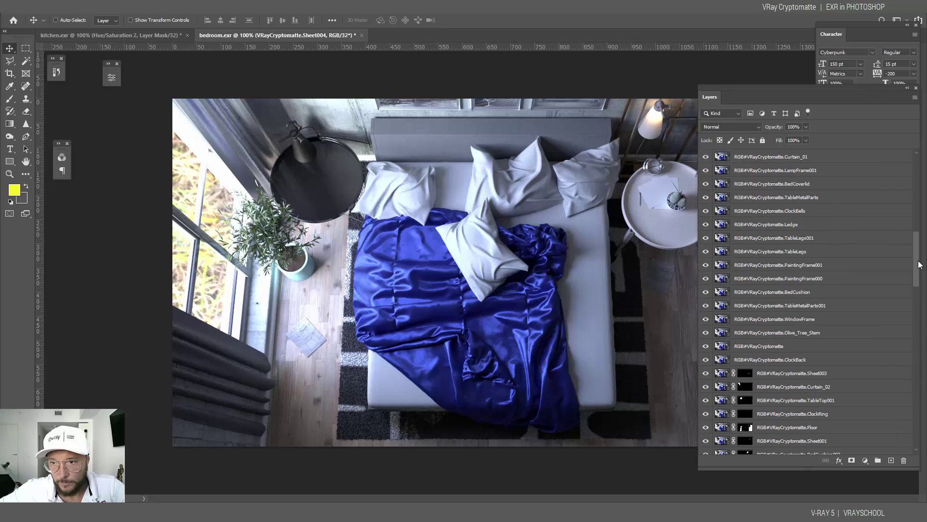
pyautogui.moveTo(919, 264); pyautogui.dragTo(919, 186)
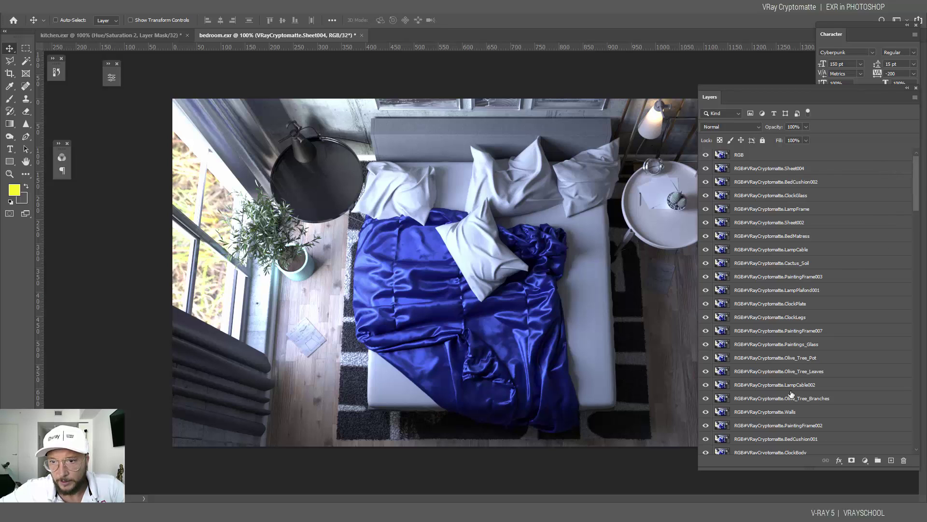
pyautogui.click(768, 414)
pyautogui.moveTo(917, 177); pyautogui.dragTo(888, 375)
pyautogui.scroll(-2, 885, 373)
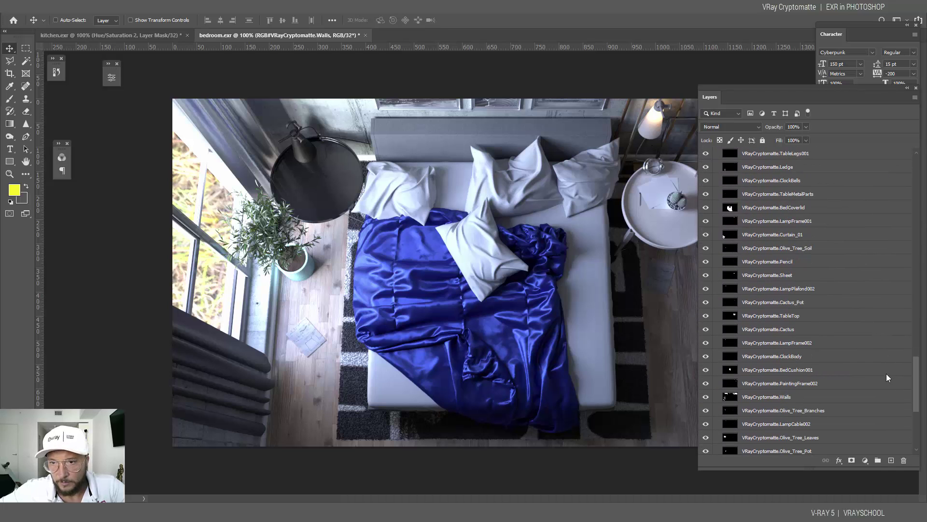
pyautogui.scroll(-2, 886, 373)
pyautogui.click(772, 393)
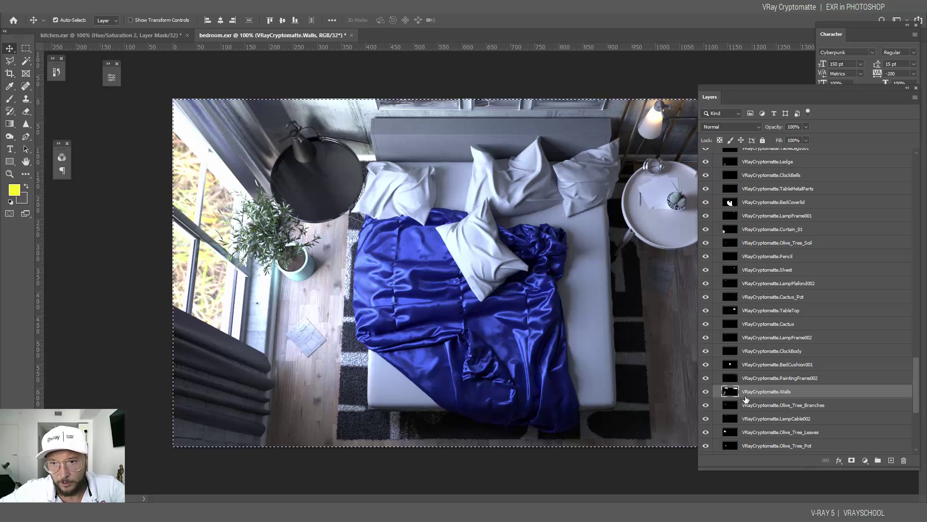
pyautogui.keyDown('ctrl'); pyautogui.click(734, 395); pyautogui.keyUp('ctrl')
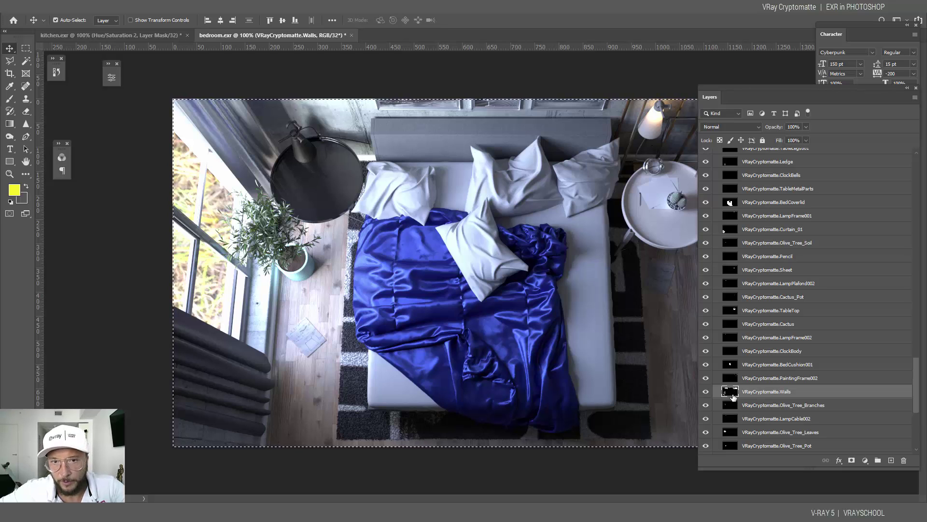
# - Add a layer mask to RGB#VRayCryptomatte.Walls and show the Cryptomatte channel in Channels
pyautogui.moveTo(922, 391); pyautogui.dragTo(917, 224)
pyautogui.click(755, 229)
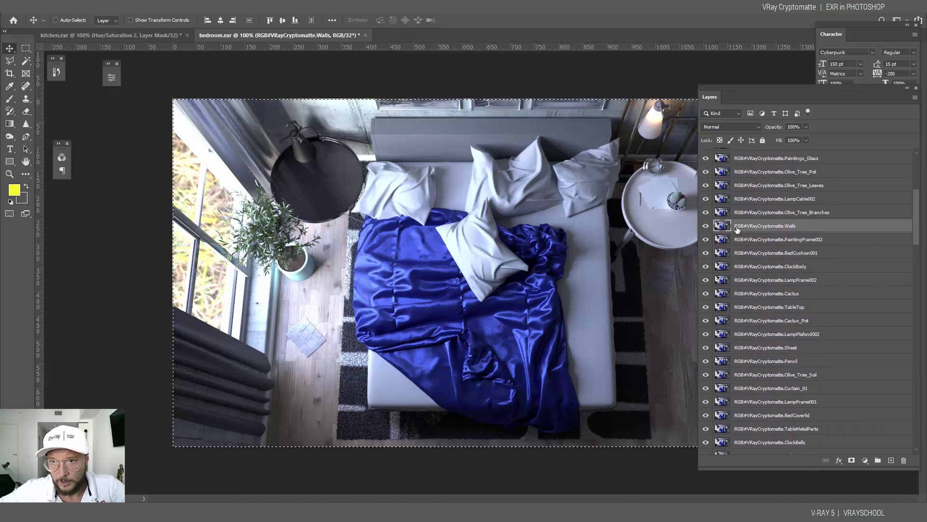
pyautogui.click(852, 460)
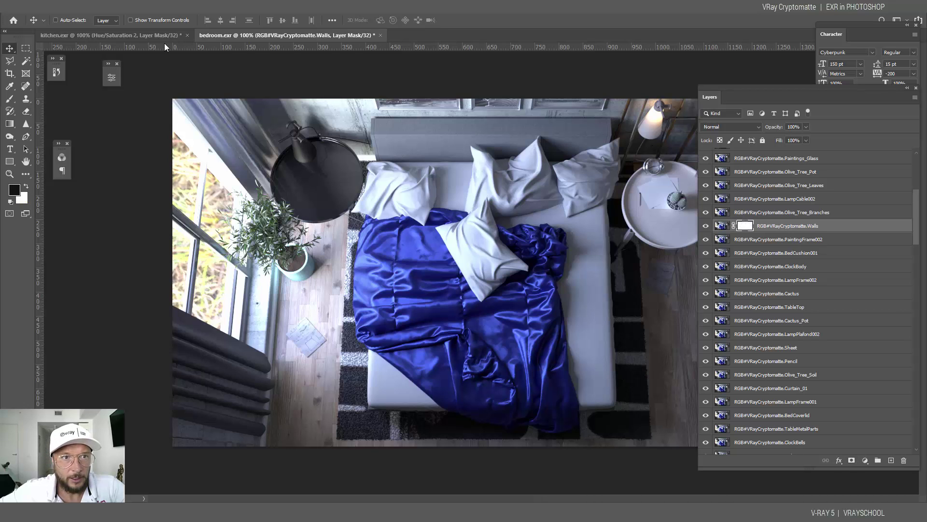
pyautogui.click(229, 12)
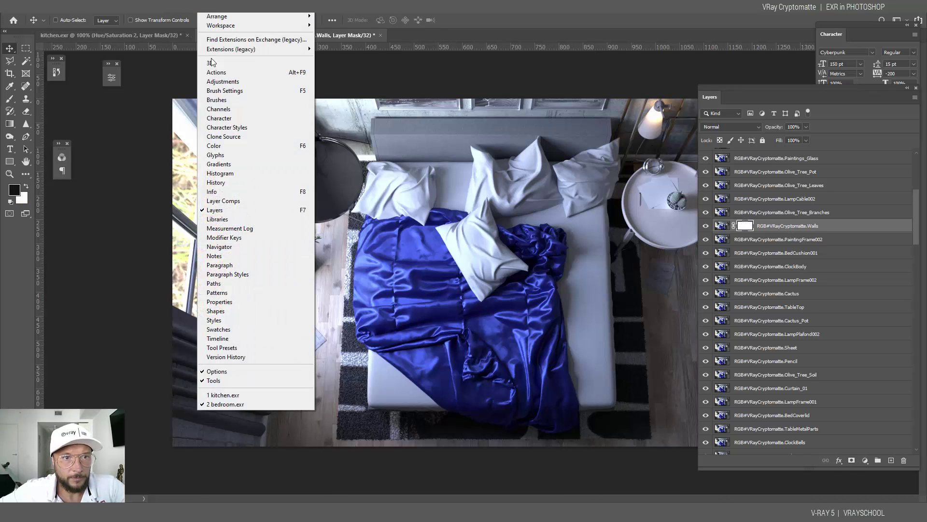
pyautogui.click(217, 107)
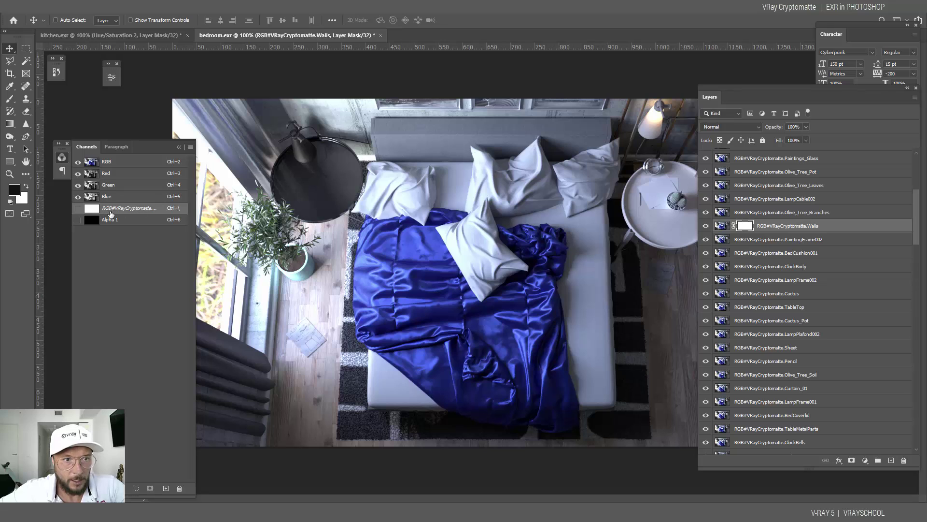
pyautogui.click(77, 209)
# - Fill the mask from the Cryptomatte channel, move the Walls layer to the top, and deselect
pyautogui.press('x')
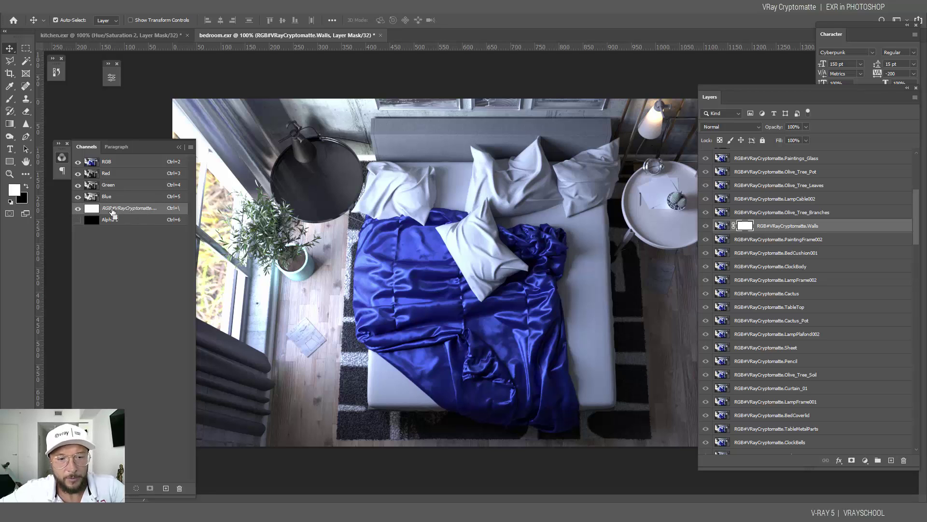
pyautogui.keyDown('ctrl'); pyautogui.click(97, 213); pyautogui.keyUp('ctrl')
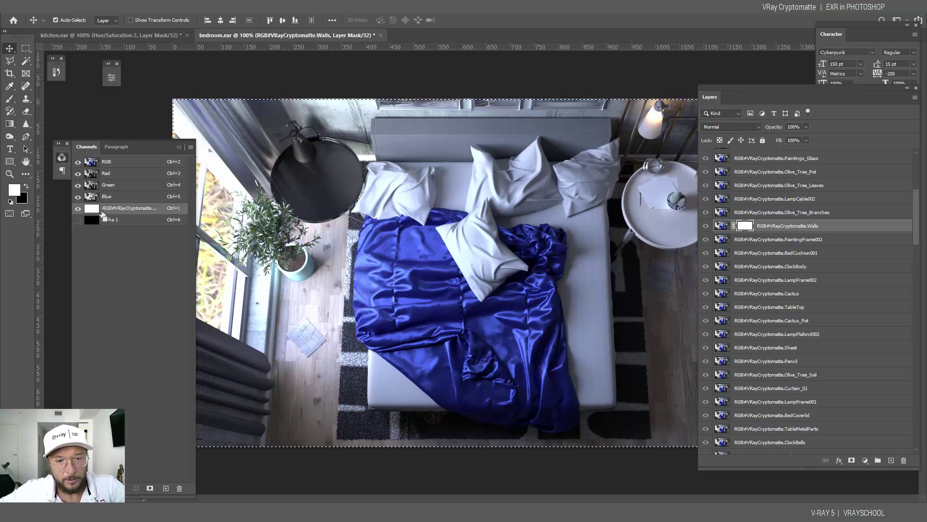
pyautogui.hotkey('ctrl', 'BackSpace')
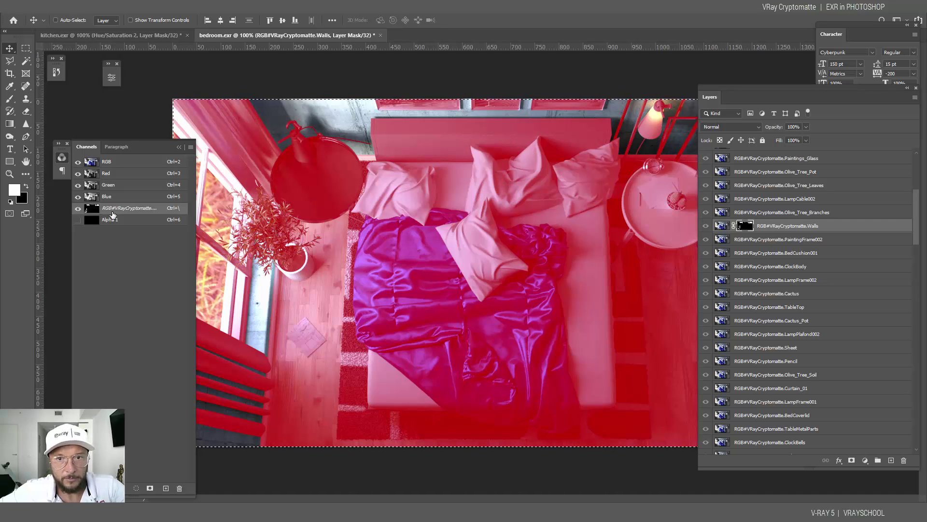
pyautogui.press('ctrl')
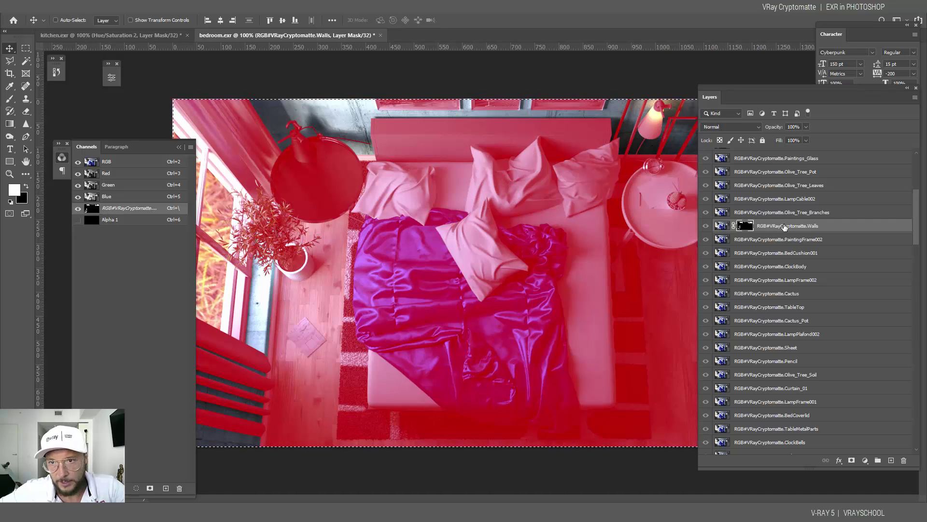
pyautogui.hotkey('ctrl', '2')
pyautogui.moveTo(783, 232)
pyautogui.mouseDown()
pyautogui.moveTo(787, 152)
pyautogui.moveTo(803, 172)
pyautogui.moveTo(769, 255)
pyautogui.moveTo(773, 169)
pyautogui.moveTo(773, 265)
pyautogui.moveTo(773, 153)
pyautogui.mouseUp()
pyautogui.hotkey('ctrl', 'd')
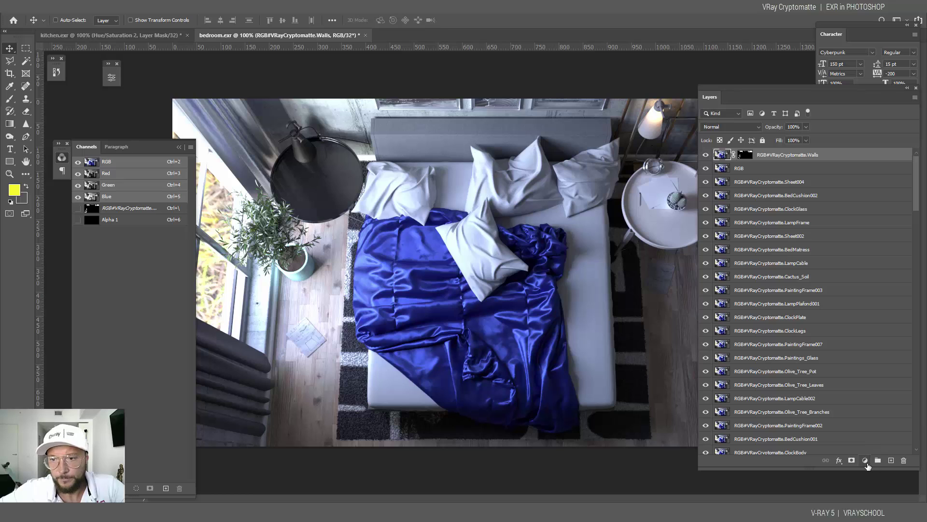
# - Try an unclipped Hue/Saturation layer, delete it, and activate the Walls layer mask
pyautogui.click(865, 461)
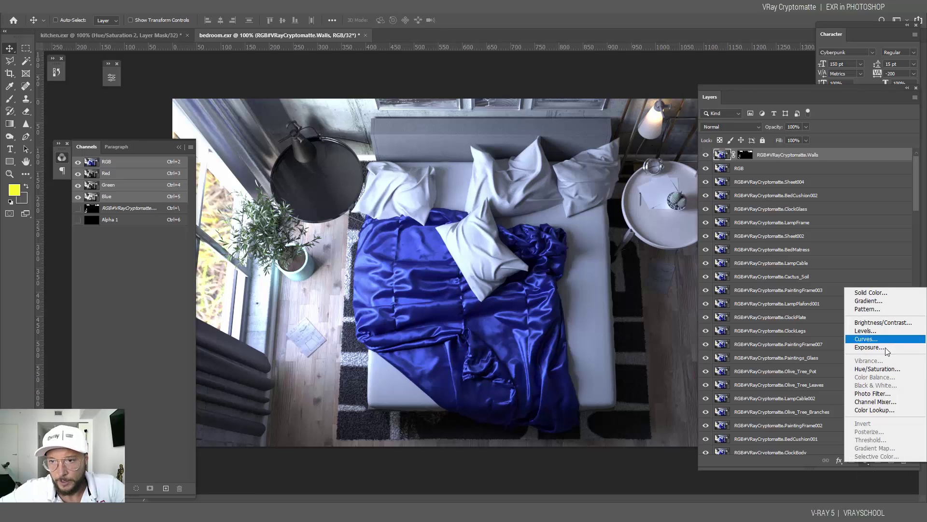
pyautogui.click(886, 370)
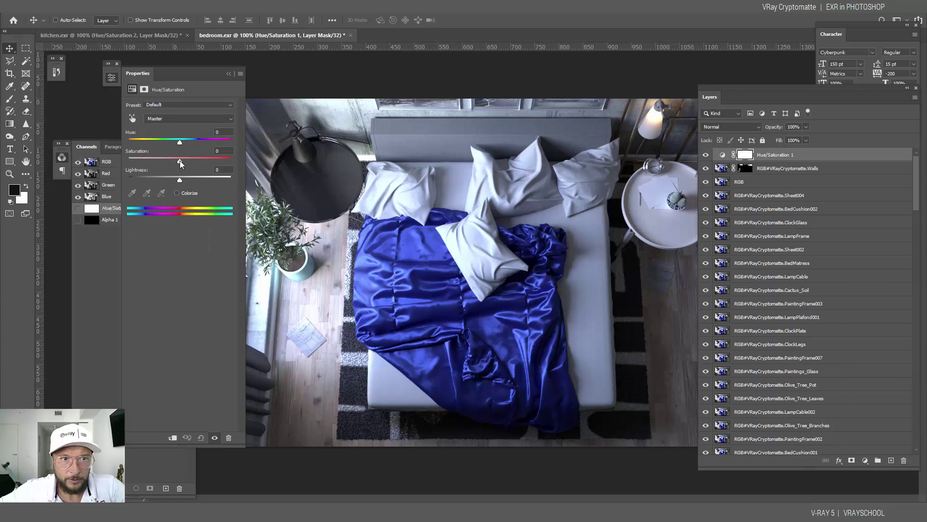
pyautogui.moveTo(179, 164)
pyautogui.mouseDown()
pyautogui.moveTo(199, 160)
pyautogui.moveTo(164, 158)
pyautogui.moveTo(178, 162)
pyautogui.mouseUp()
pyautogui.press('Delete')
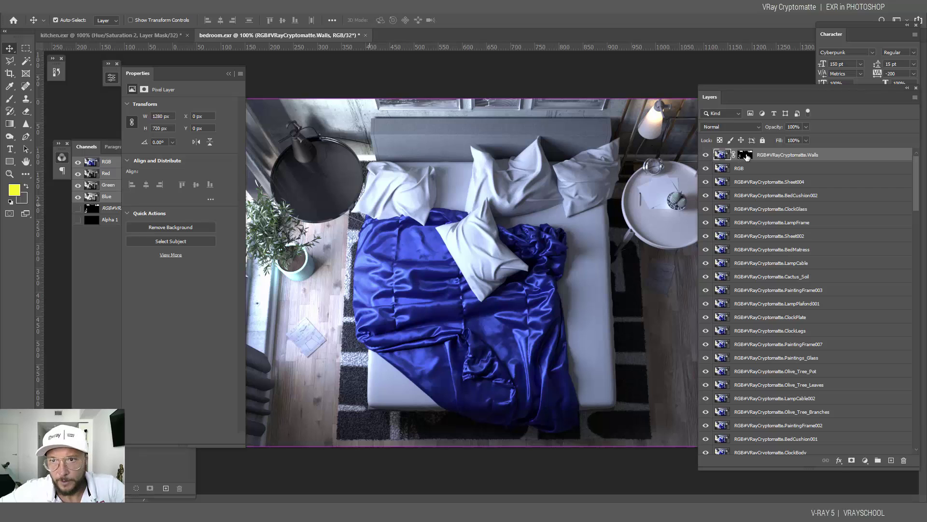
pyautogui.click(746, 156)
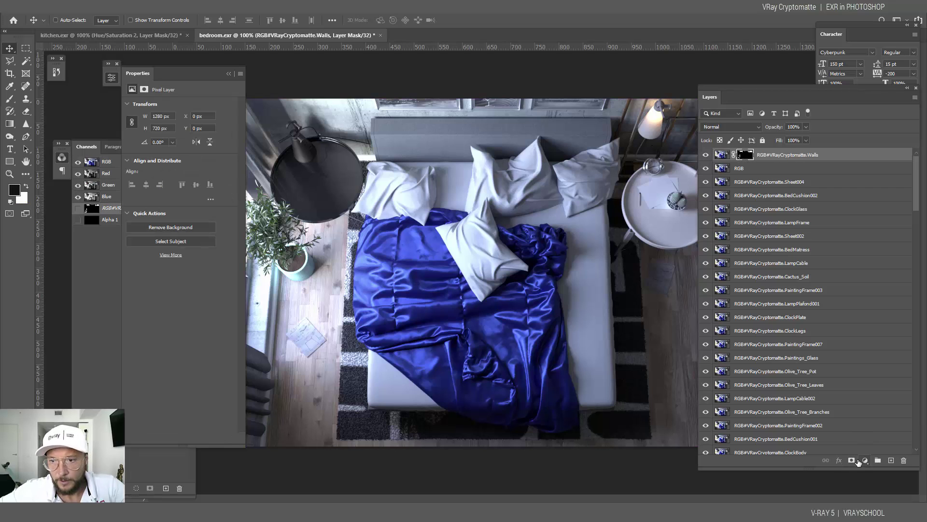
# - Add a Hue/Saturation layer clipped to Walls with Hue -19, Saturation -54 and slightly lower Lightness
pyautogui.click(865, 461)
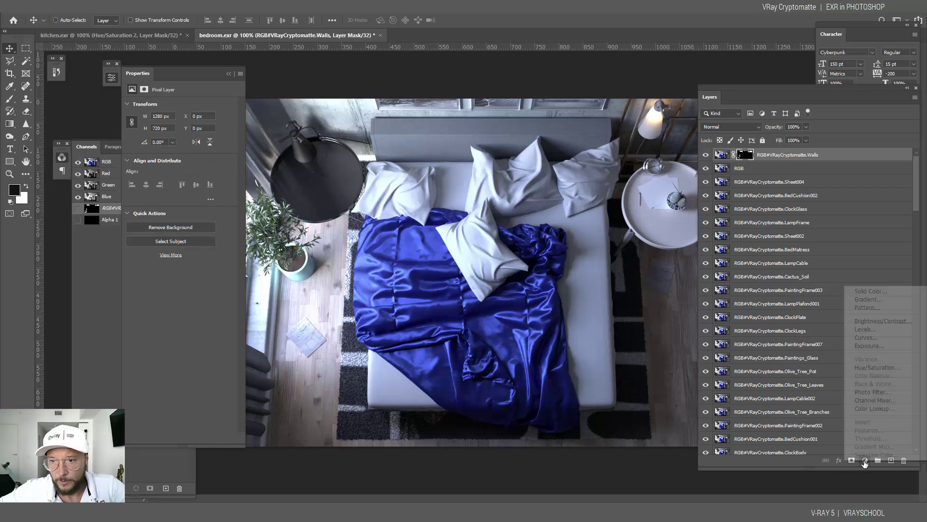
pyautogui.click(875, 368)
pyautogui.click(172, 438)
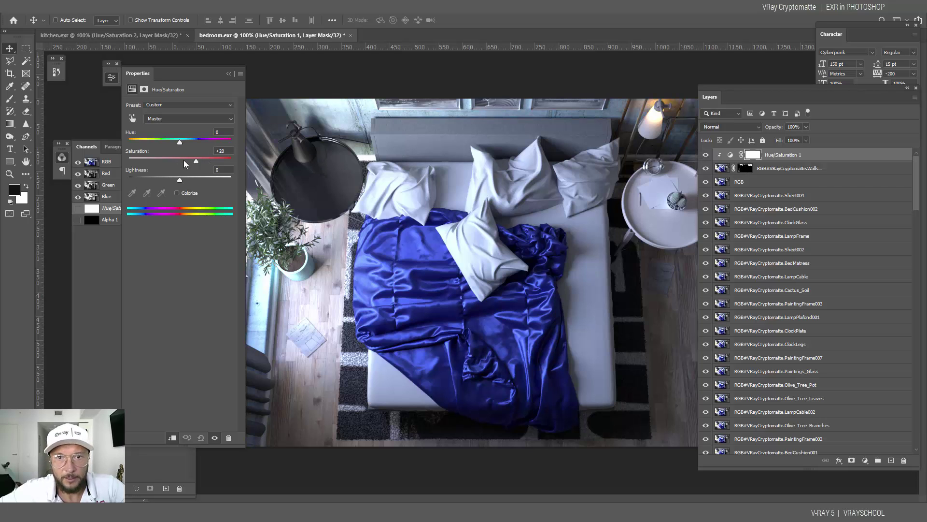
pyautogui.moveTo(189, 160); pyautogui.dragTo(157, 155)
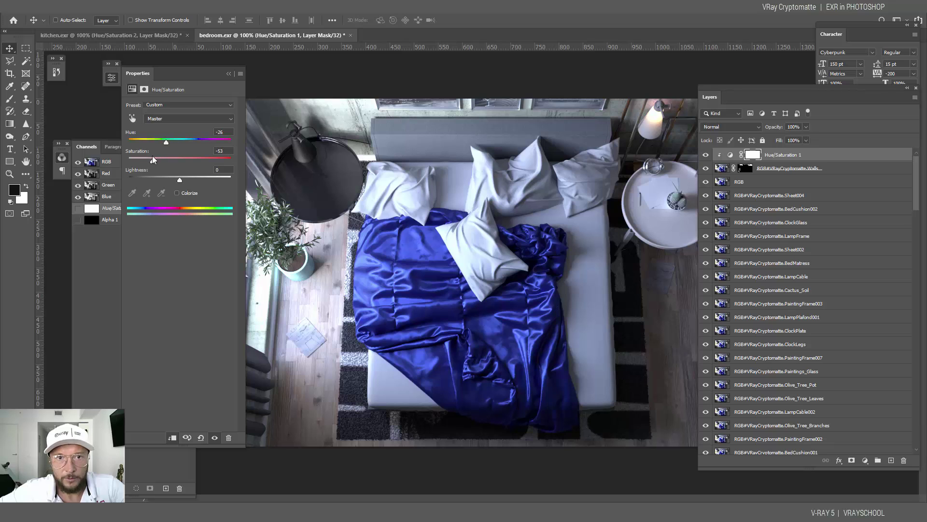
pyautogui.moveTo(180, 180)
pyautogui.mouseDown()
pyautogui.moveTo(199, 180)
pyautogui.moveTo(177, 177)
pyautogui.mouseUp()
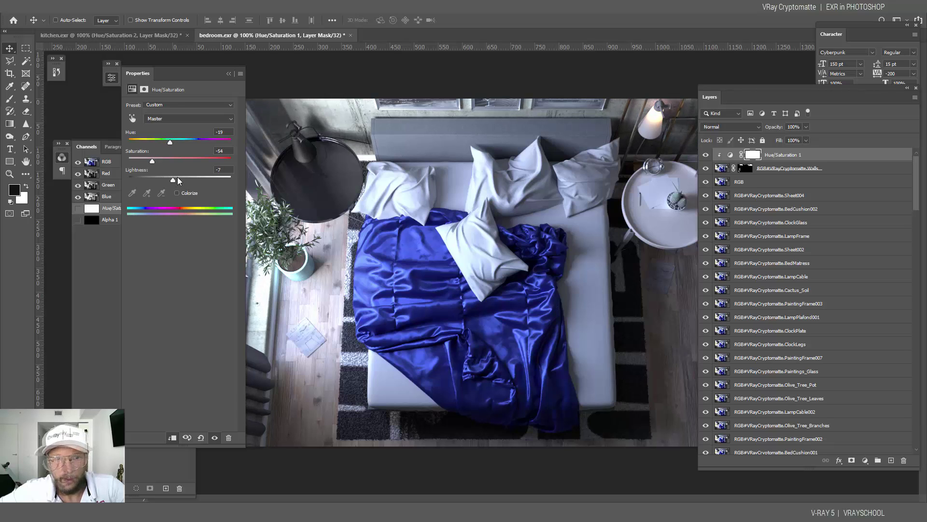
# - Scroll the Layers panel to the masks group and select the VRayCryptomatte.Floor layer
pyautogui.scroll(-2, 811, 289)
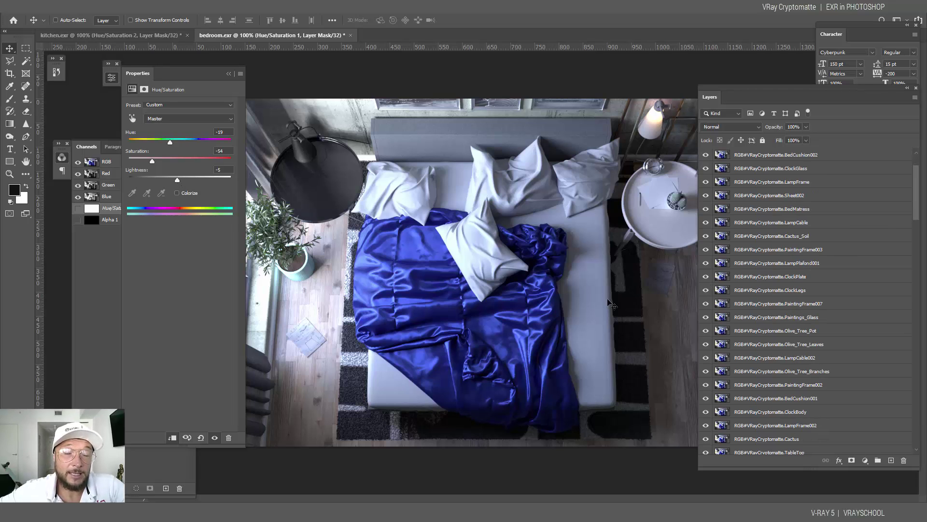
pyautogui.moveTo(915, 194); pyautogui.dragTo(875, 313)
pyautogui.click(736, 303)
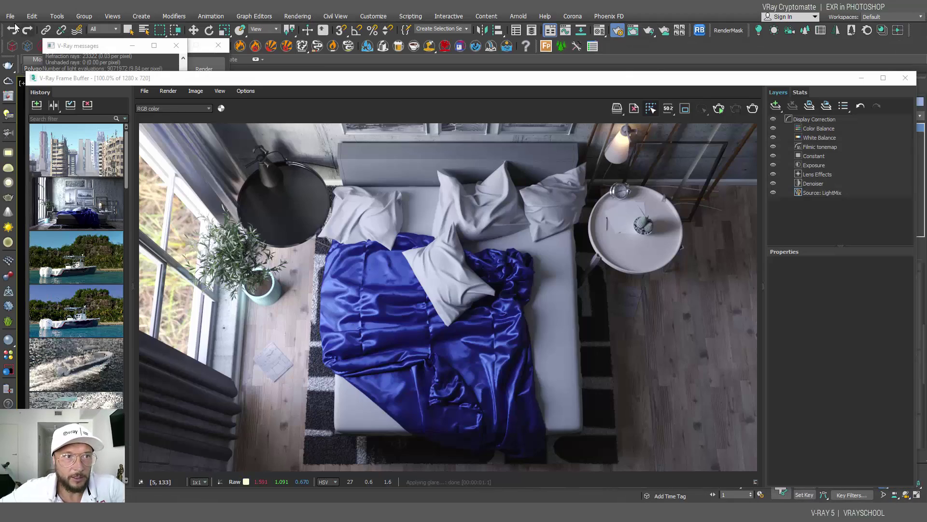
# - Load the city scene and open Render Setup, keeping V-Ray GPU 5 as the renderer
pyautogui.click(10, 16)
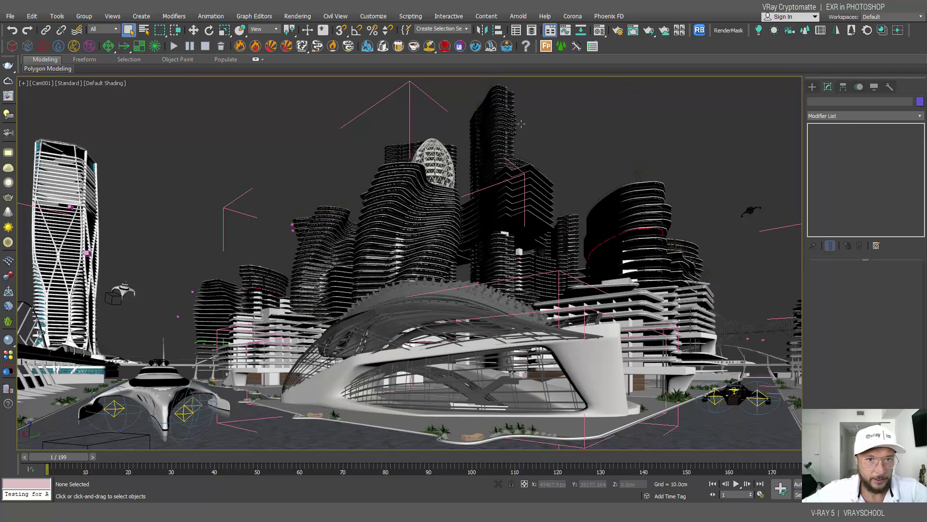
pyautogui.click(619, 31)
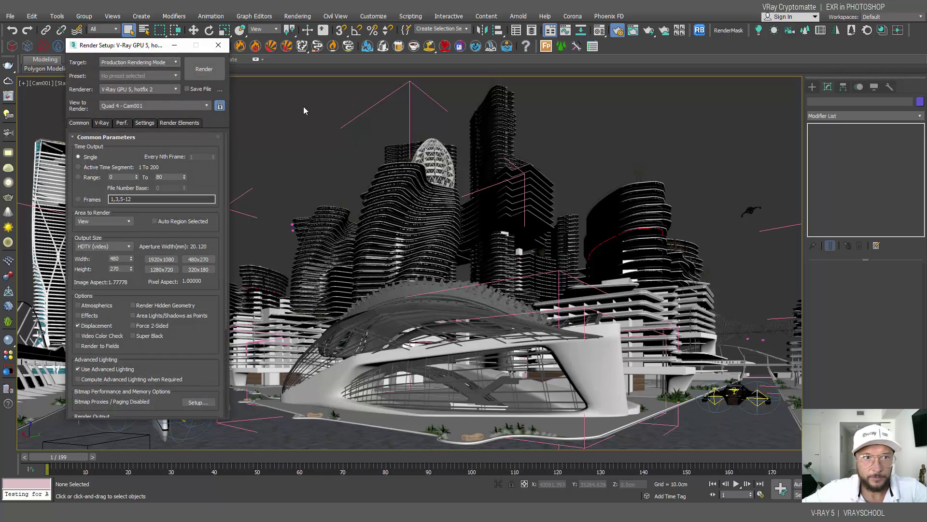
pyautogui.click(139, 89)
pyautogui.click(134, 153)
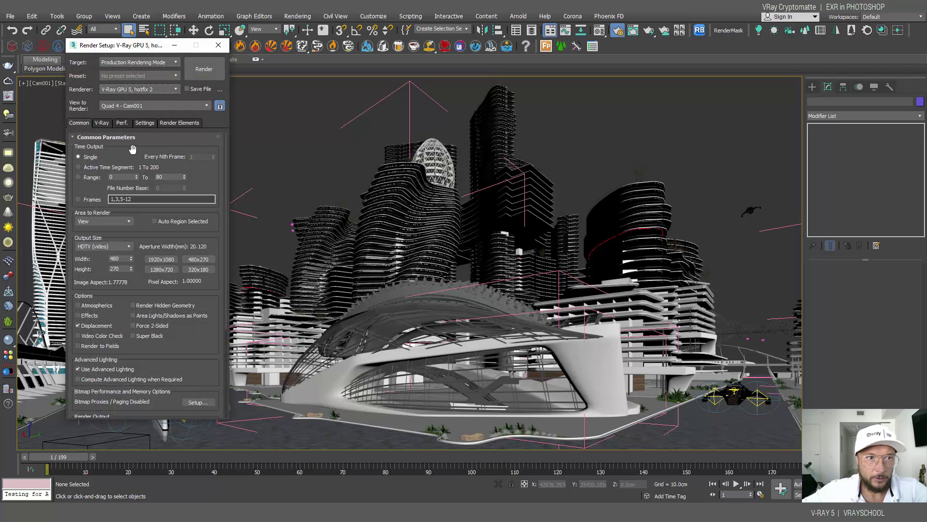
pyautogui.click(102, 123)
pyautogui.click(122, 122)
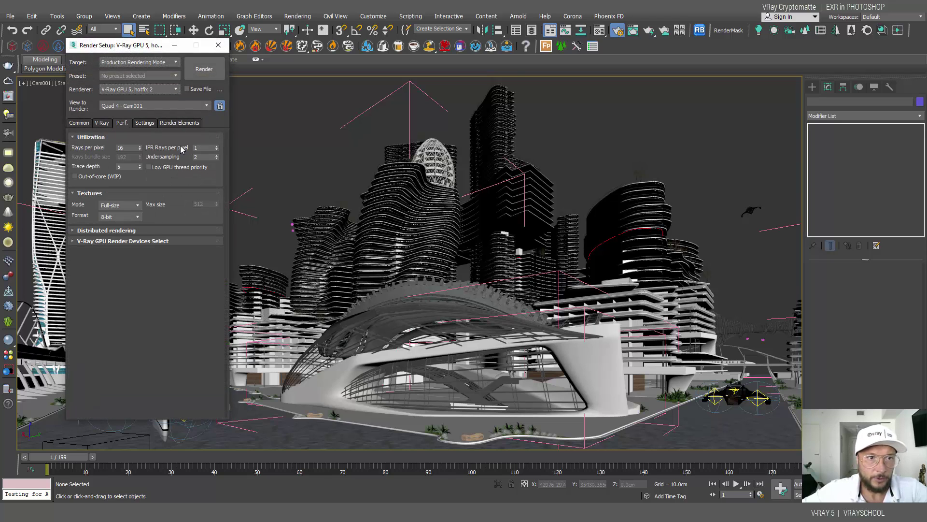
pyautogui.click(101, 123)
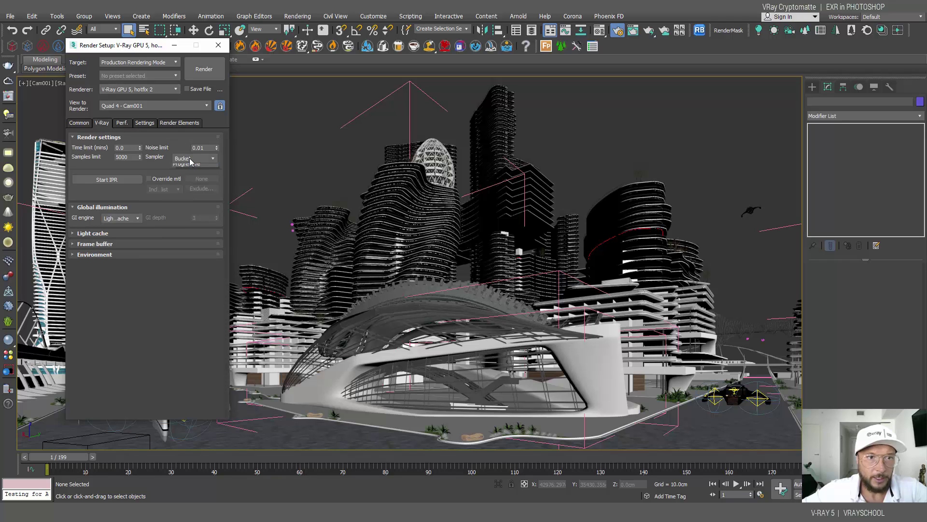
# - Review the sampler and GPU device settings, then the Render Elements list with VRayCryptomatte
pyautogui.click(190, 159)
pyautogui.click(123, 126)
pyautogui.click(123, 124)
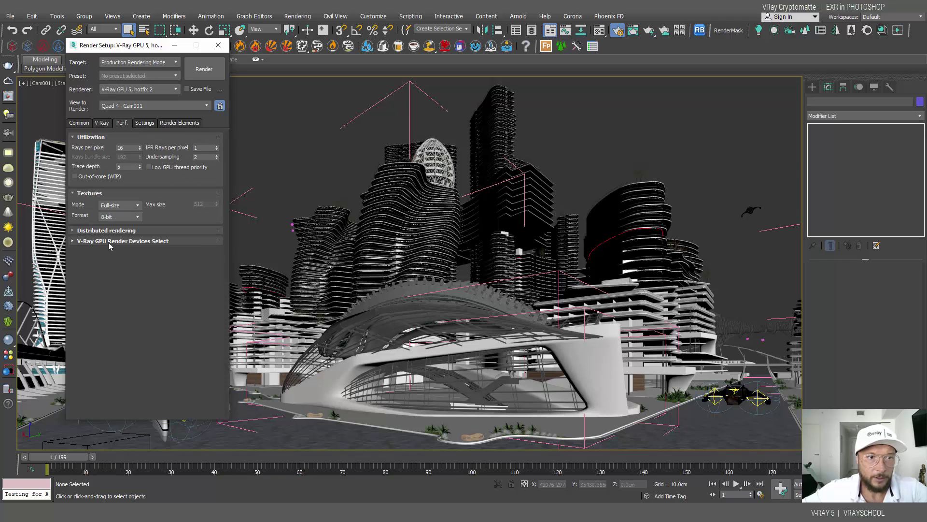
pyautogui.click(111, 241)
pyautogui.click(186, 122)
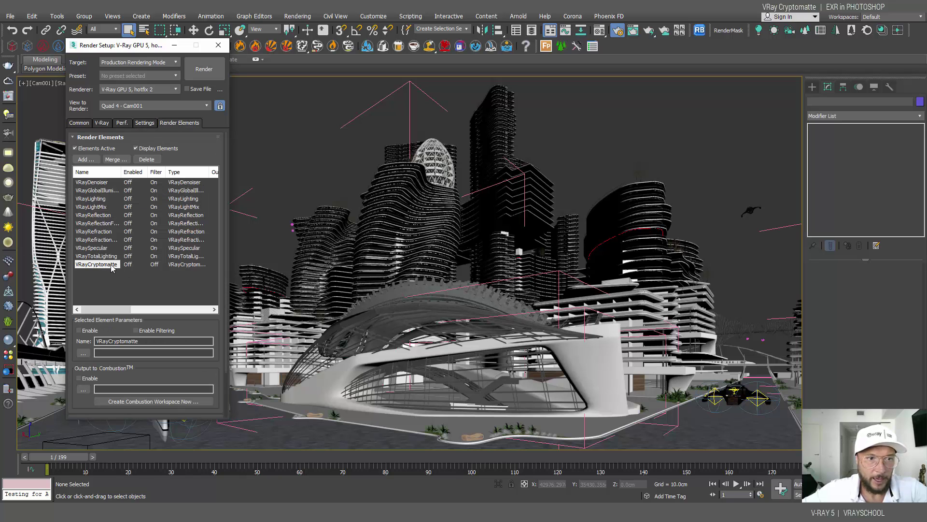
pyautogui.scroll(-2, 225, 375)
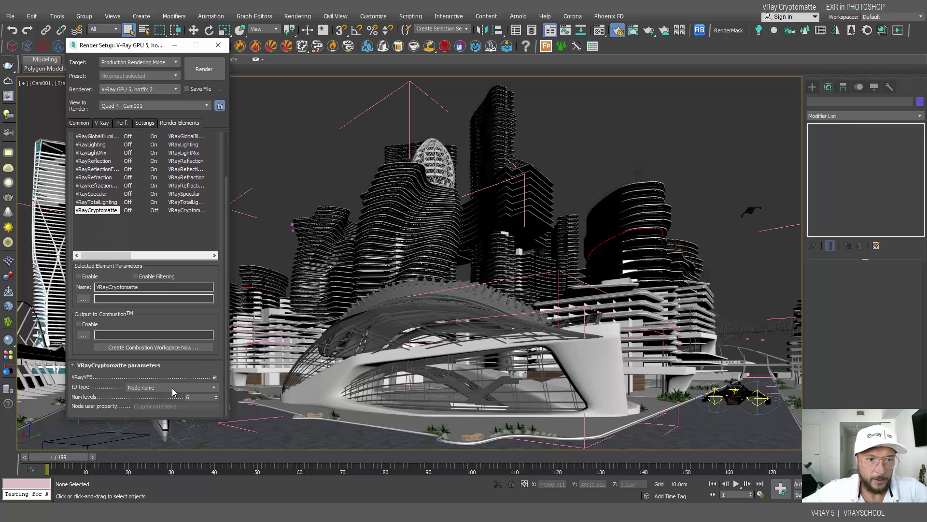
pyautogui.scroll(2, 225, 270)
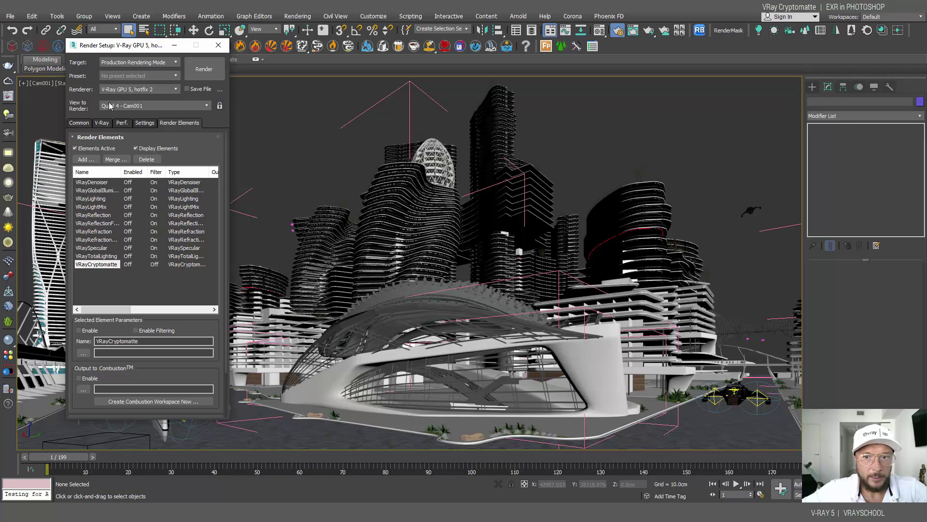
# - Set the output width to 720 px and render the city view
pyautogui.click(79, 123)
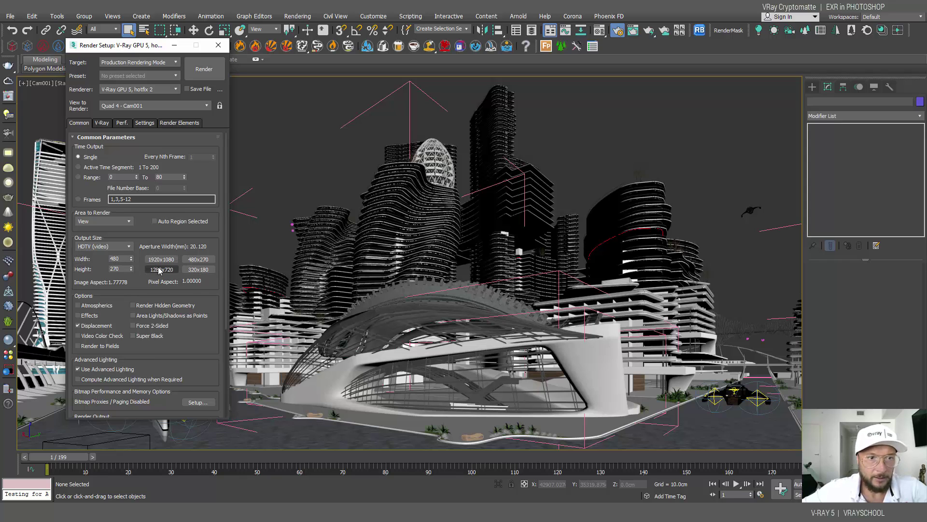
pyautogui.doubleClick(118, 258)
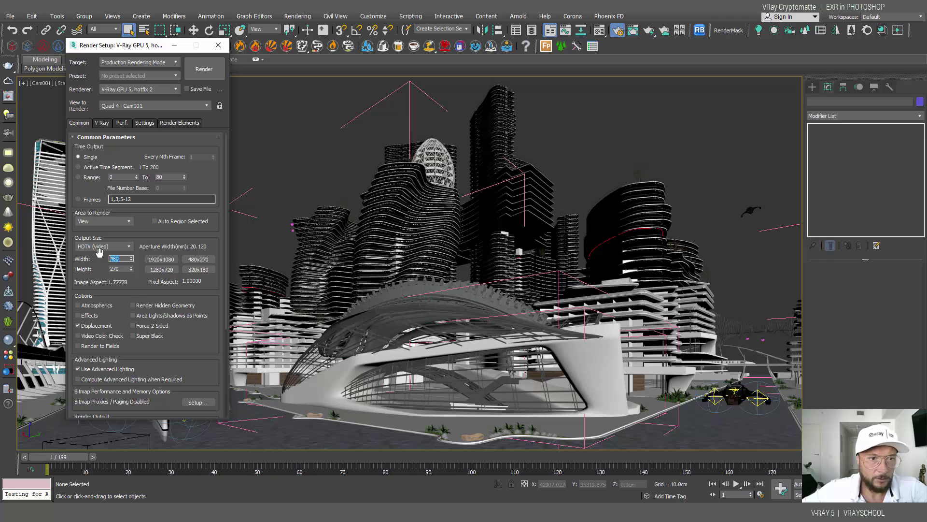
pyautogui.write('720')
pyautogui.press('Return')
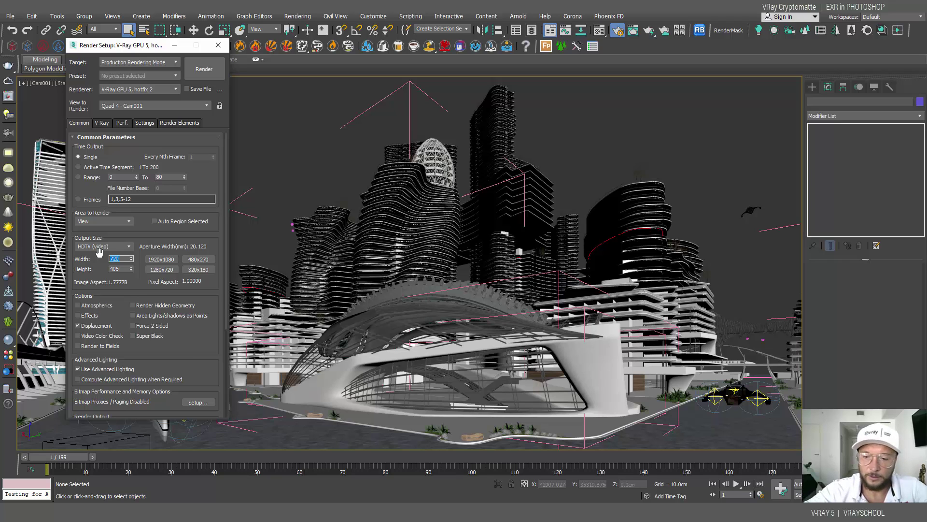
pyautogui.click(203, 71)
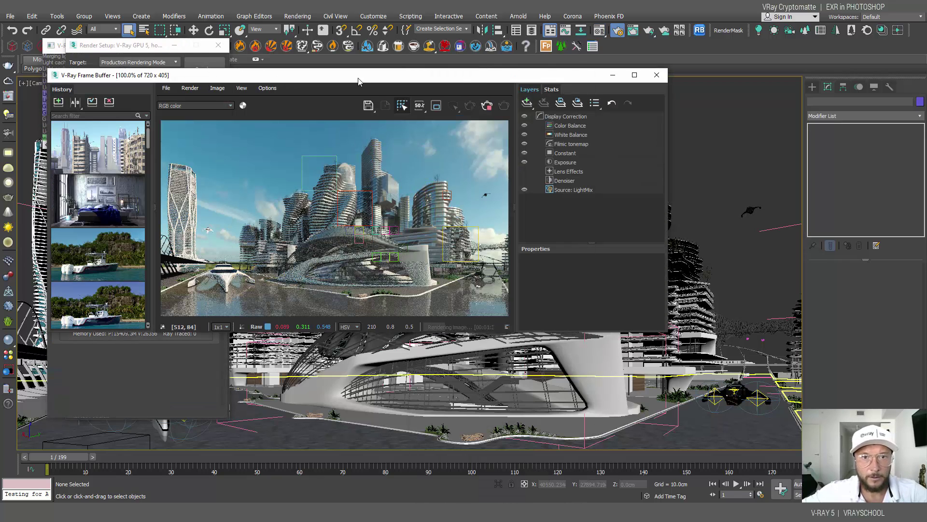
# - Save all image channels to a single OpenEXR file named MIA2050
pyautogui.click(369, 106)
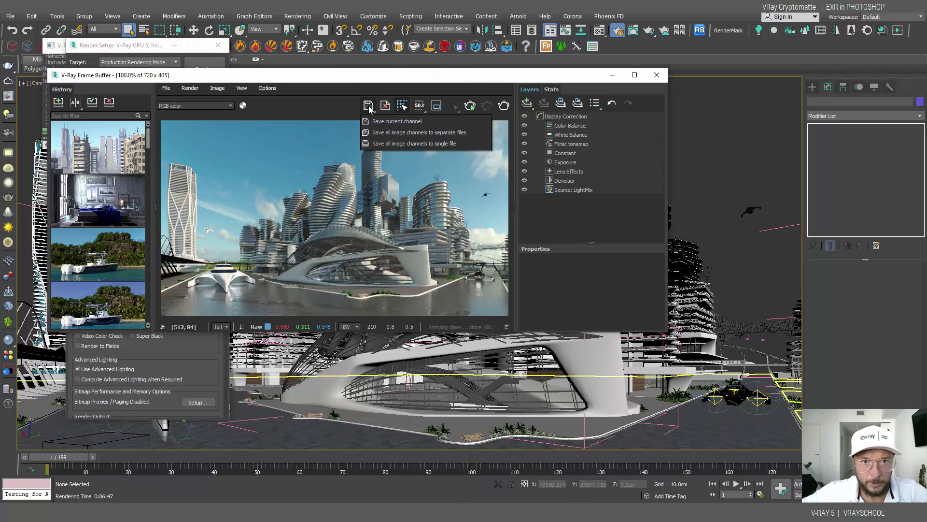
pyautogui.click(383, 132)
pyautogui.write('MIA2050')
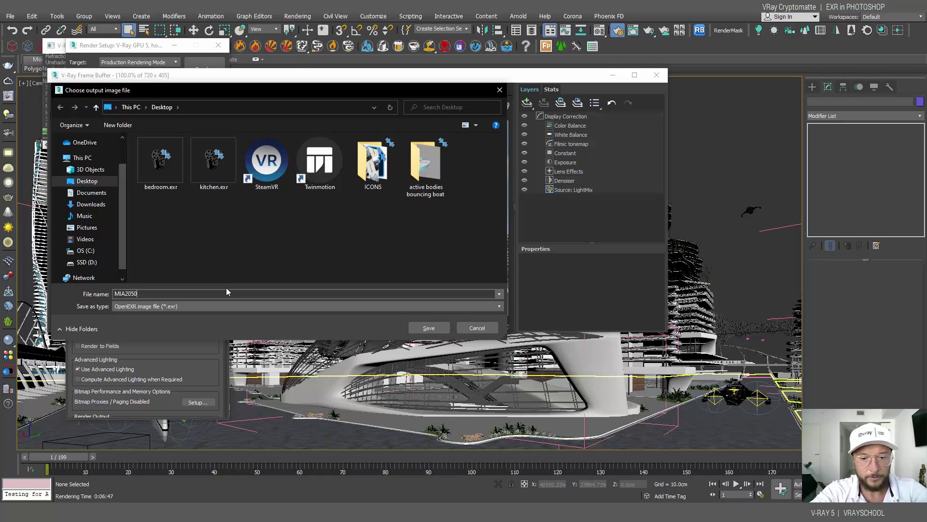
pyautogui.press('Return')
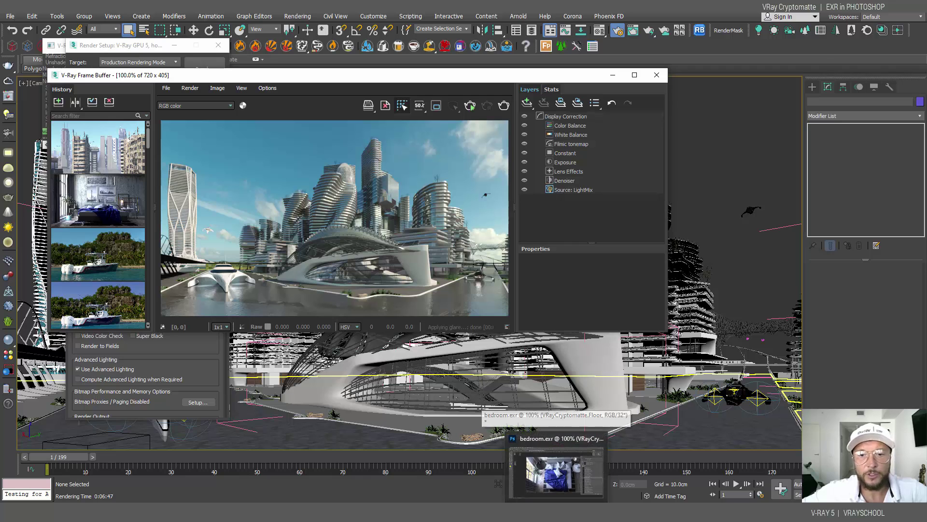
# - Drag the MIA2050 EXR into Photoshop and open it with Cryptomatte Masks enabled
pyautogui.click(562, 493)
pyautogui.moveTo(486, 476); pyautogui.dragTo(525, 31)
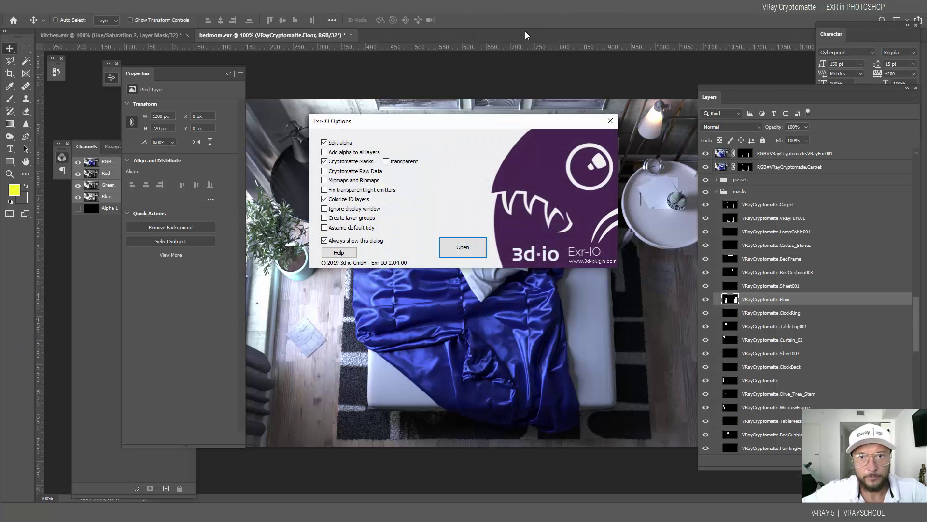
pyautogui.click(462, 248)
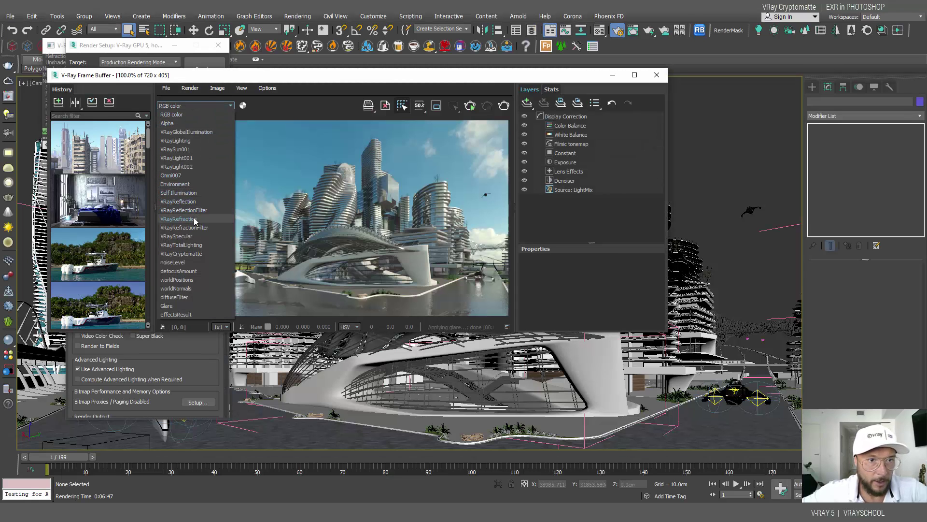
# - Switch the V-Ray Frame Buffer display to the VRayCryptomatte channel
pyautogui.click(186, 253)
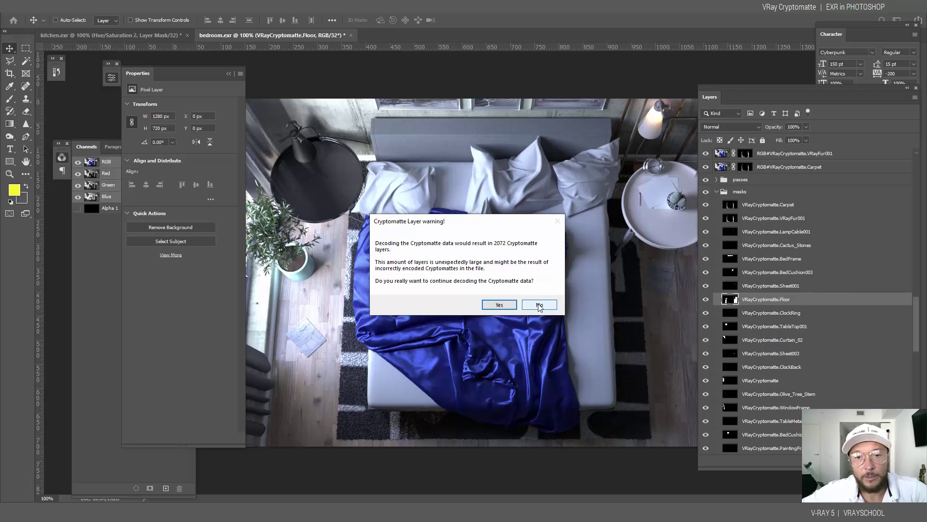
# - Decline decoding the 2072 Cryptomatte layers and scroll through the loaded render-pass layers
pyautogui.click(539, 304)
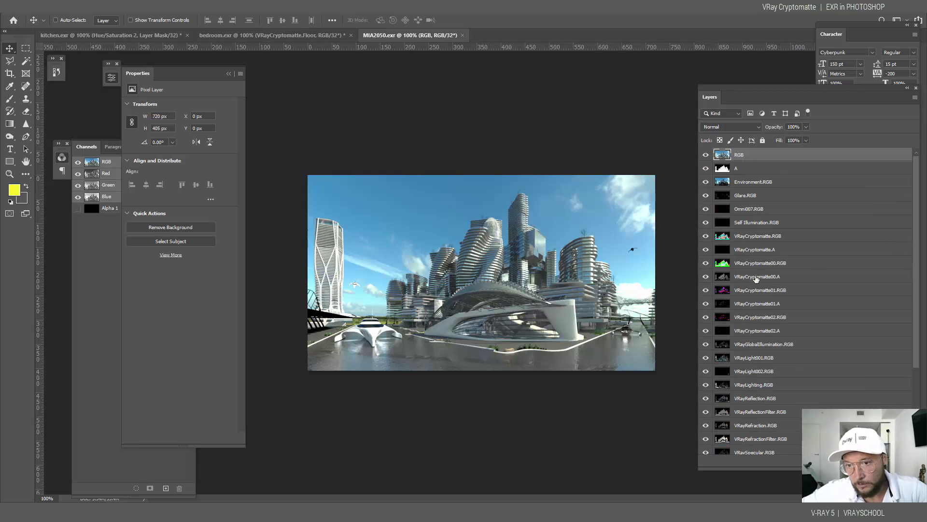
pyautogui.scroll(-5, 763, 201)
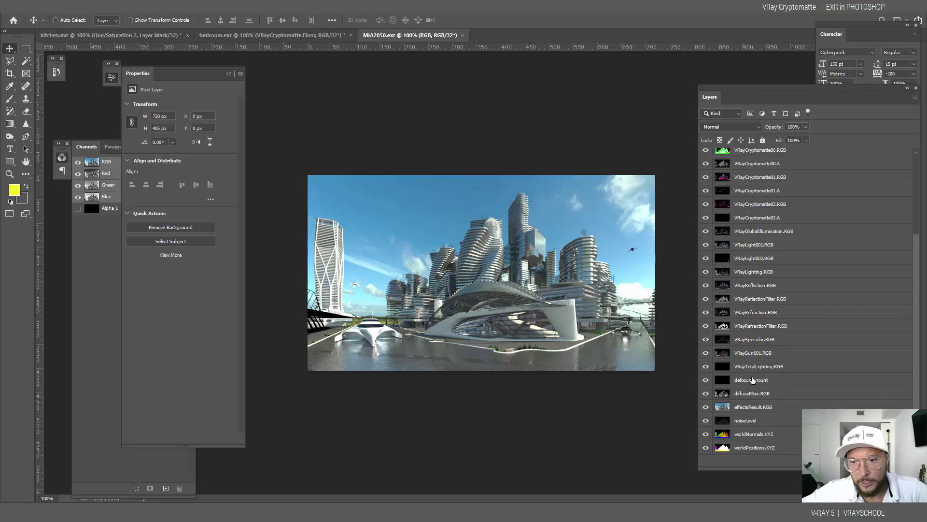
pyautogui.scroll(5, 761, 347)
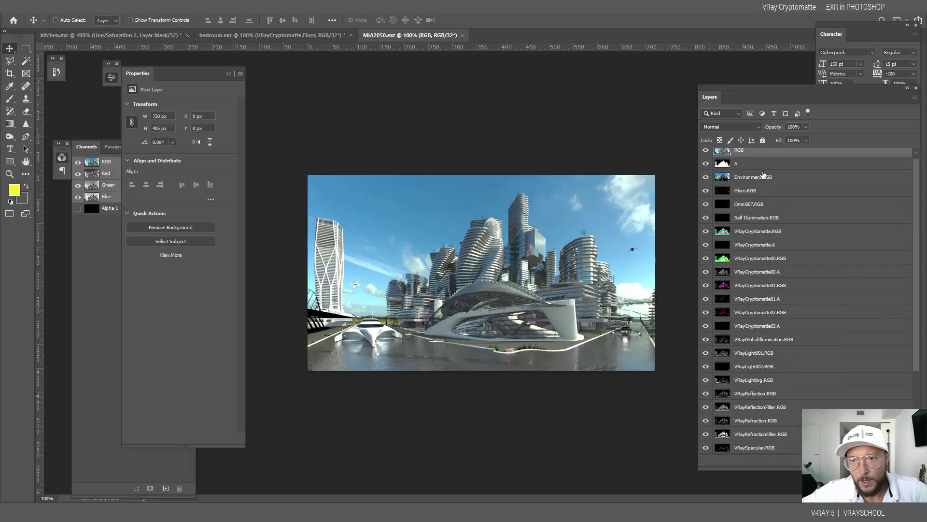
pyautogui.scroll(-5, 782, 231)
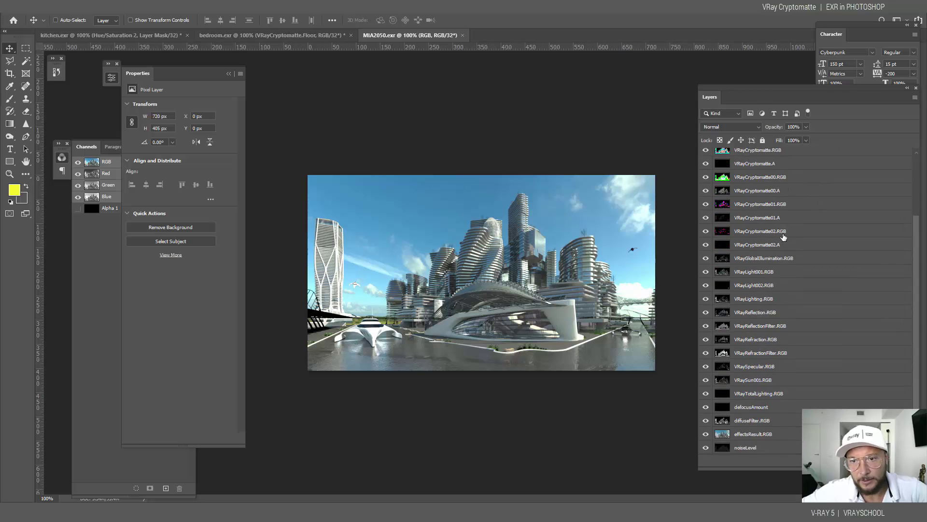